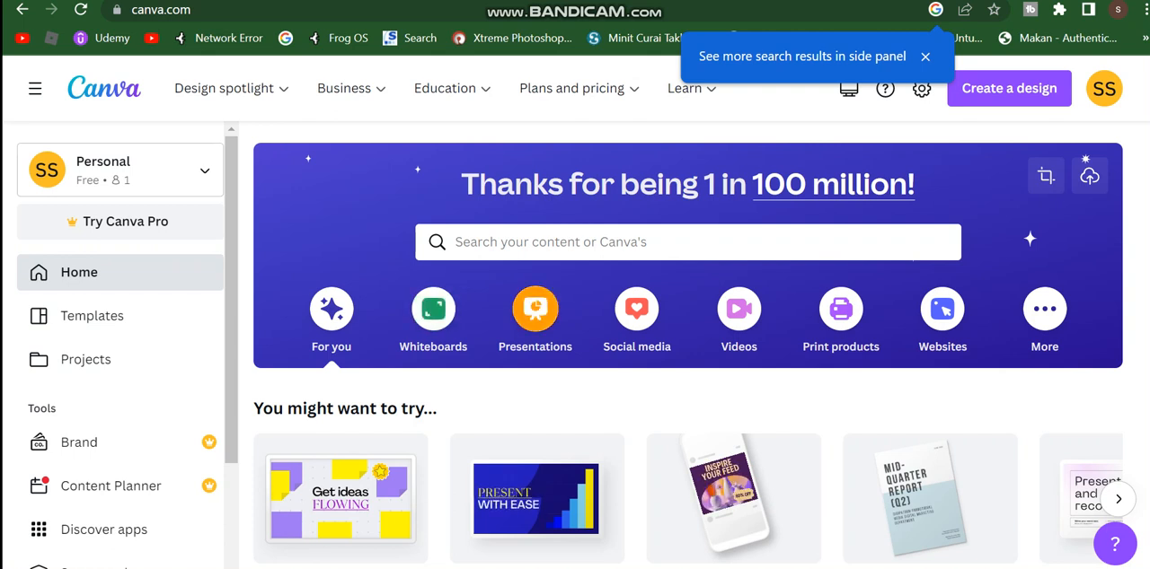
# Step: Create a blank Presentation (16:9) design from the Presentations category
pyautogui.click(536, 310)
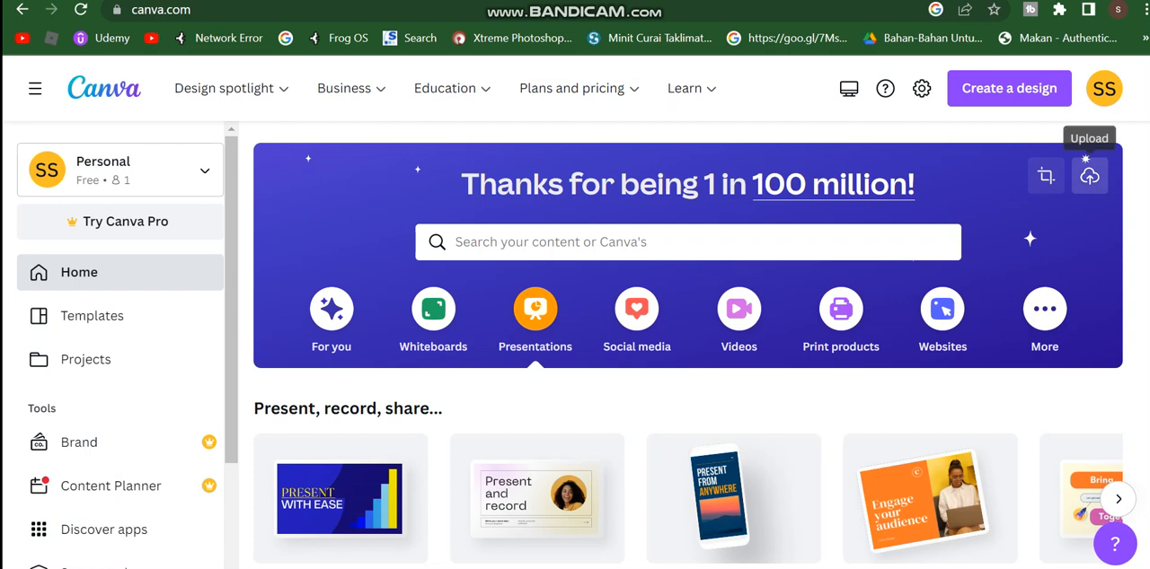
pyautogui.click(1089, 177)
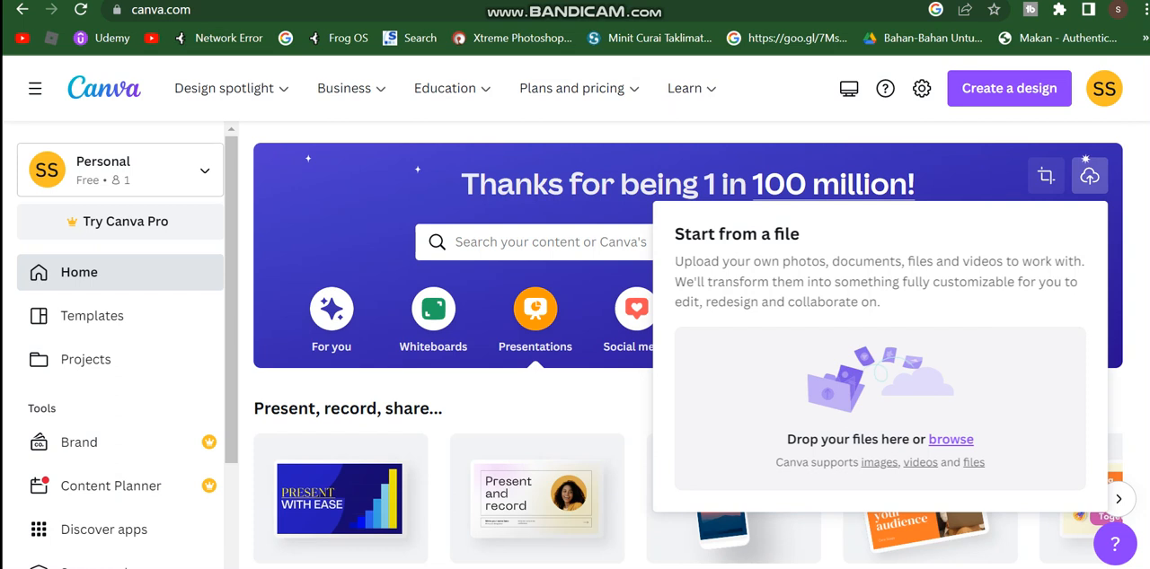
pyautogui.click(1088, 177)
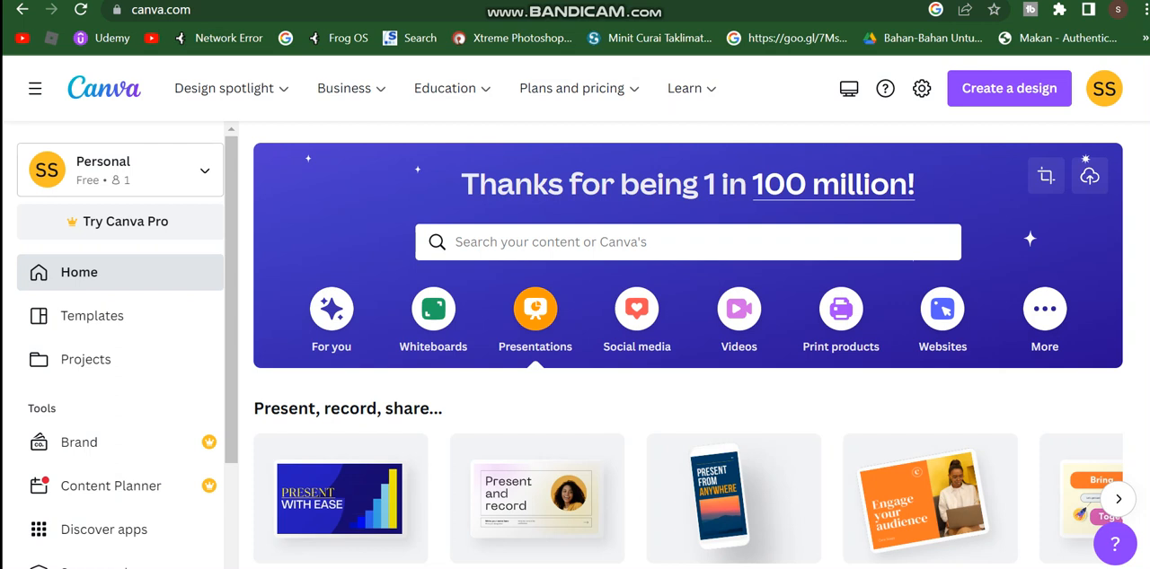
pyautogui.scroll(-2, 688, 345)
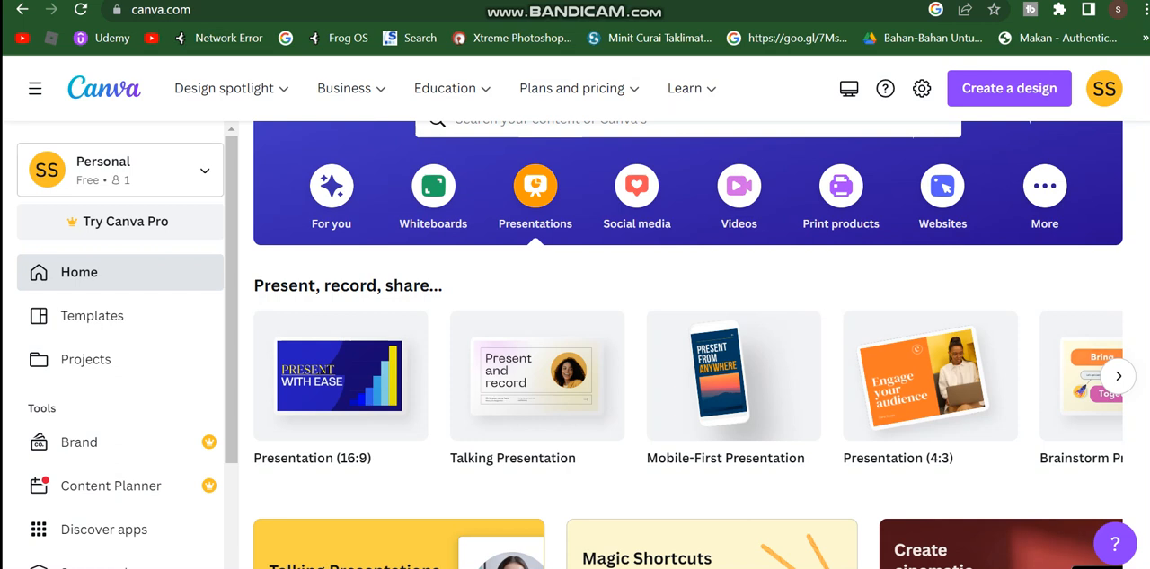
pyautogui.moveTo(340, 376)
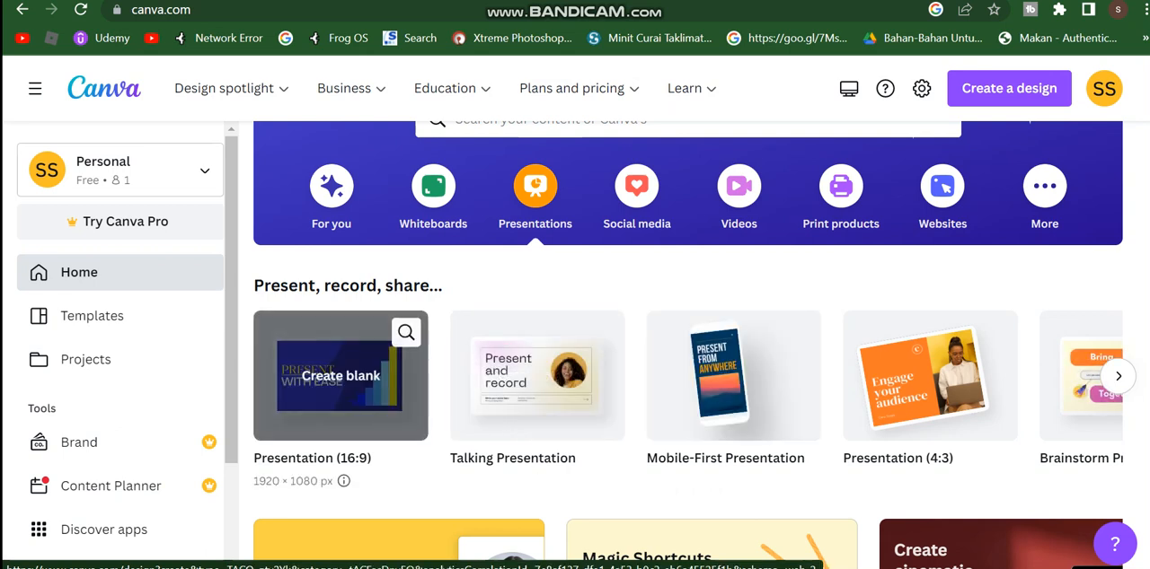
pyautogui.click(340, 376)
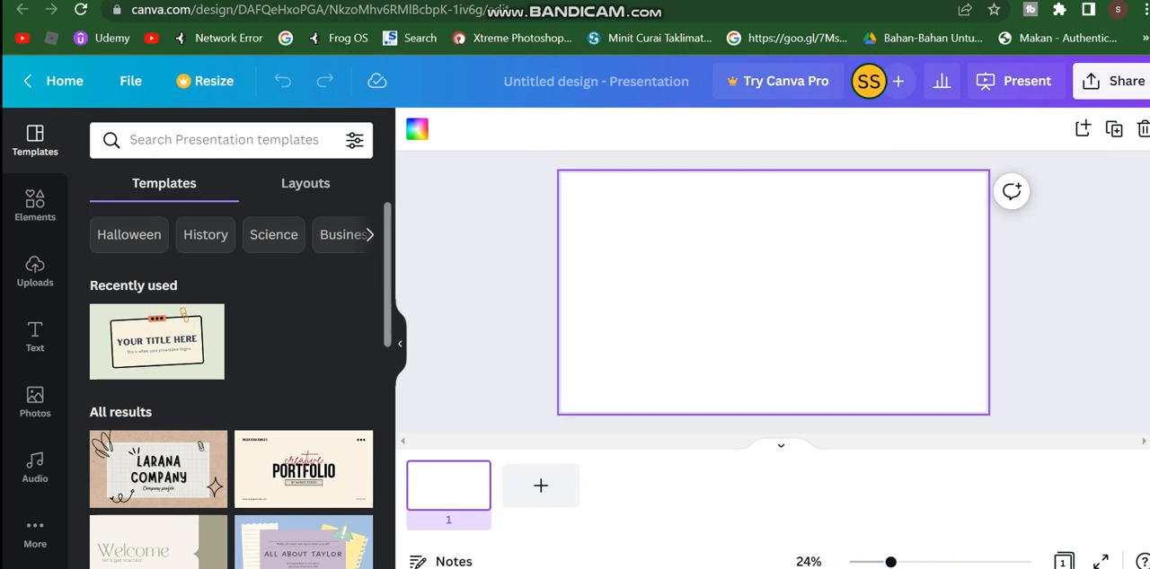
# Step: Apply the "Welcome Guys to Presentation" page of the BOOST Brown Minimalist Pitch Deck template to the blank slide
pyautogui.scroll(-3, 231, 387)
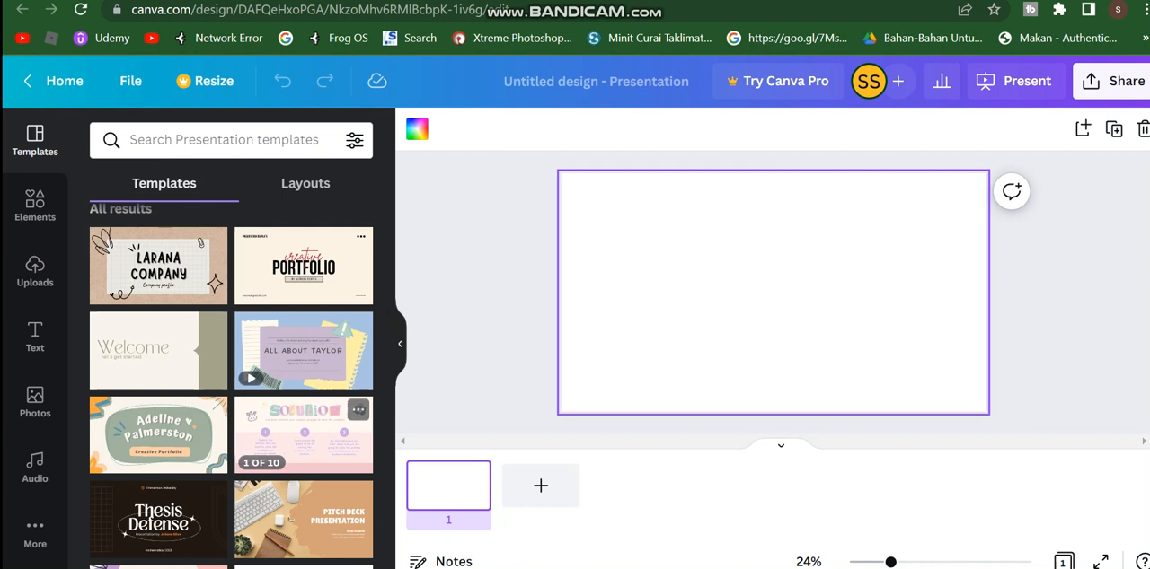
pyautogui.click(303, 528)
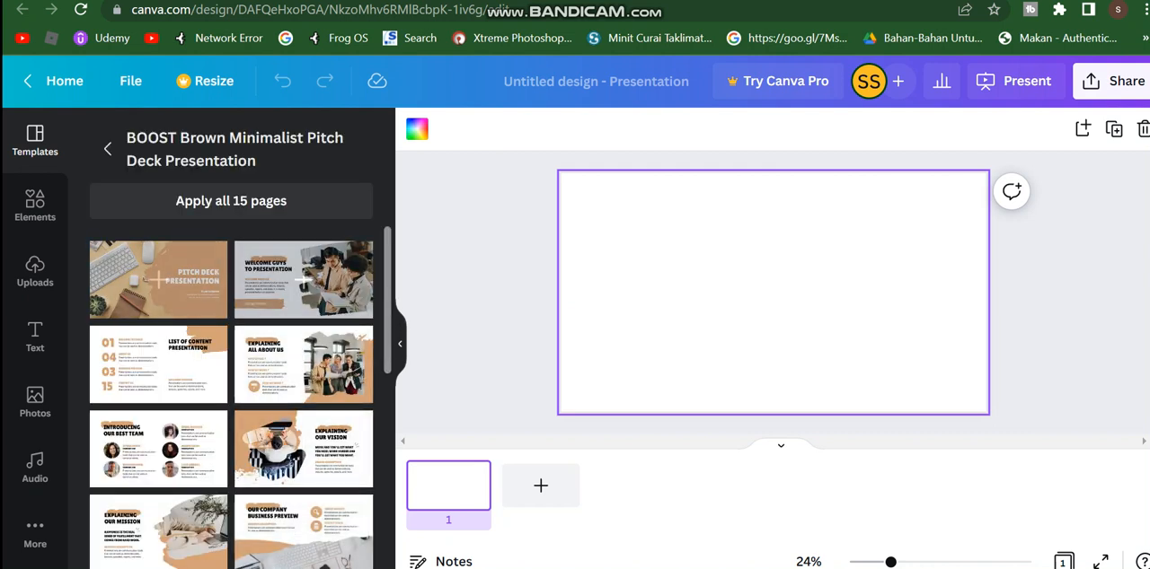
pyautogui.click(304, 279)
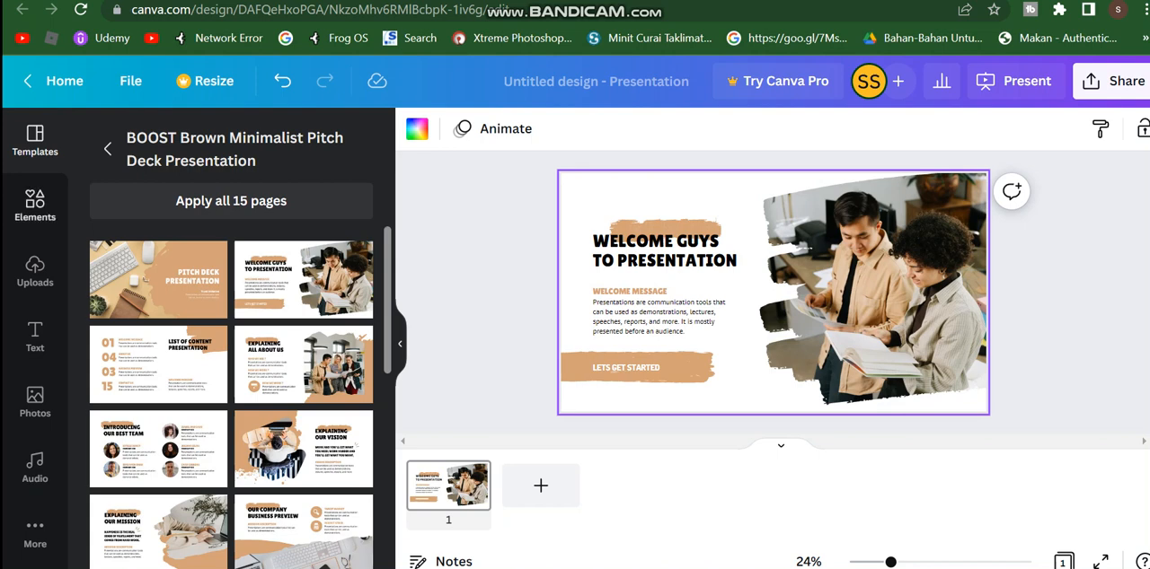
# Step: Insert a grouped bar chart from the Charts elements and move it over the text on the slide's left half
pyautogui.click(35, 205)
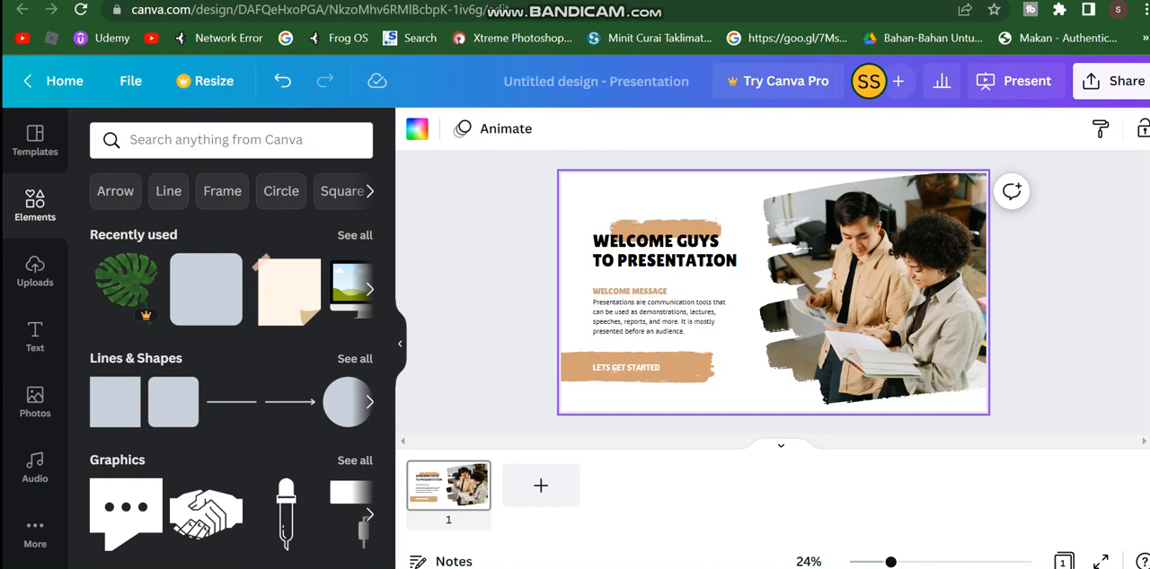
pyautogui.scroll(-3, 231, 360)
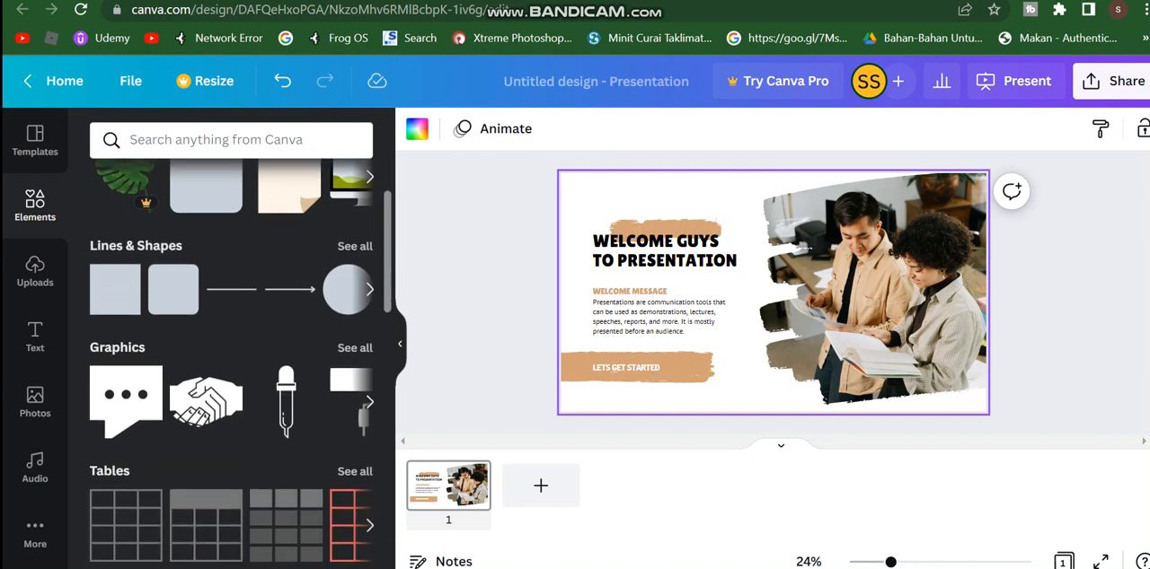
pyautogui.scroll(-1, 240, 364)
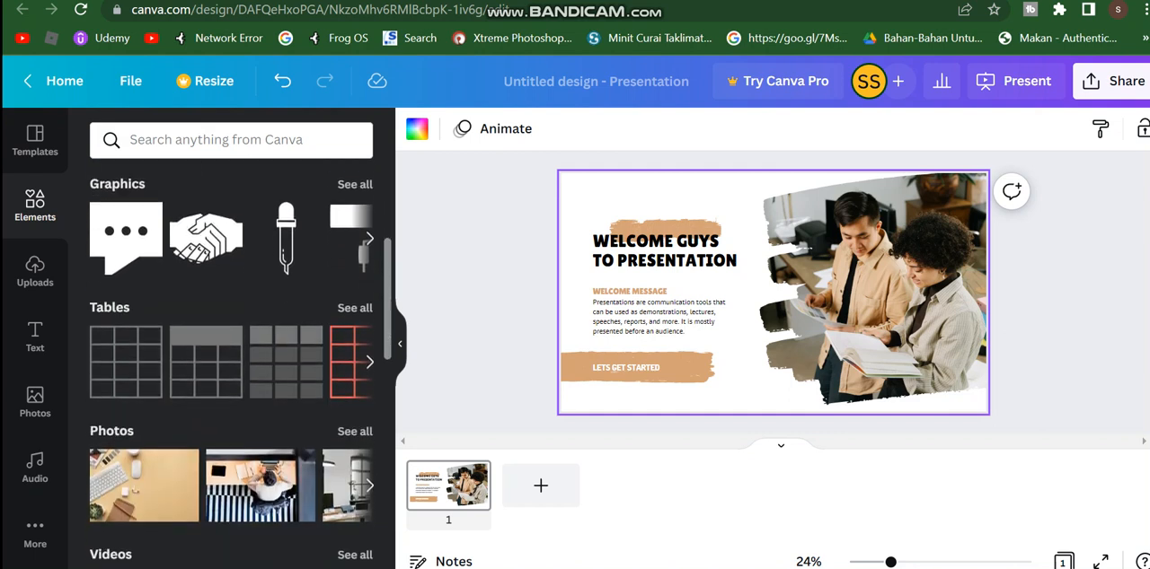
pyautogui.scroll(-1, 230, 364)
pyautogui.scroll(-1, 230, 364)
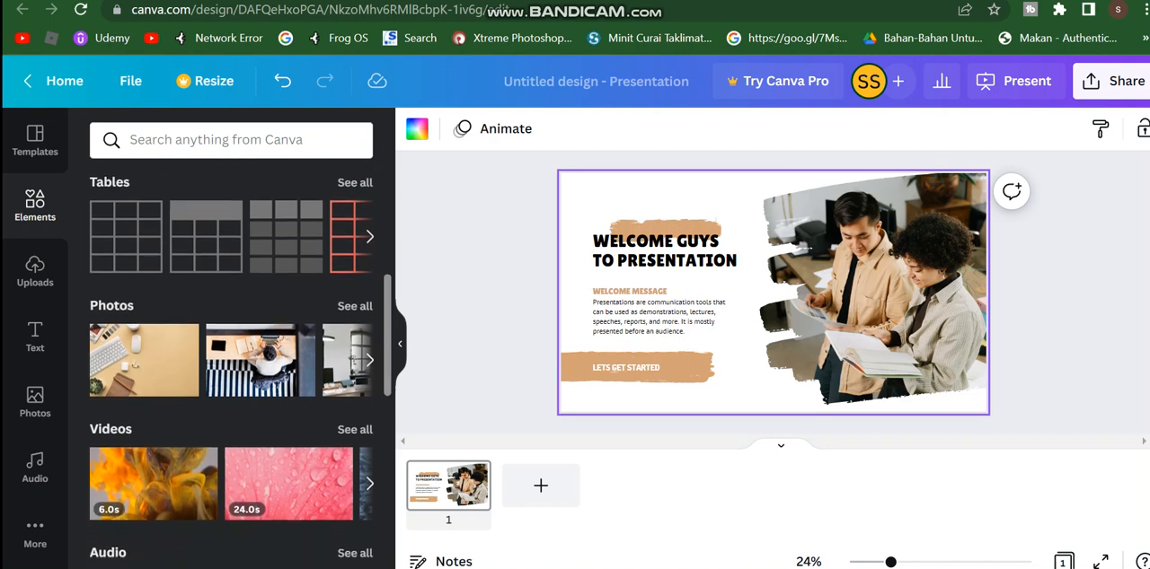
pyautogui.scroll(-4, 230, 363)
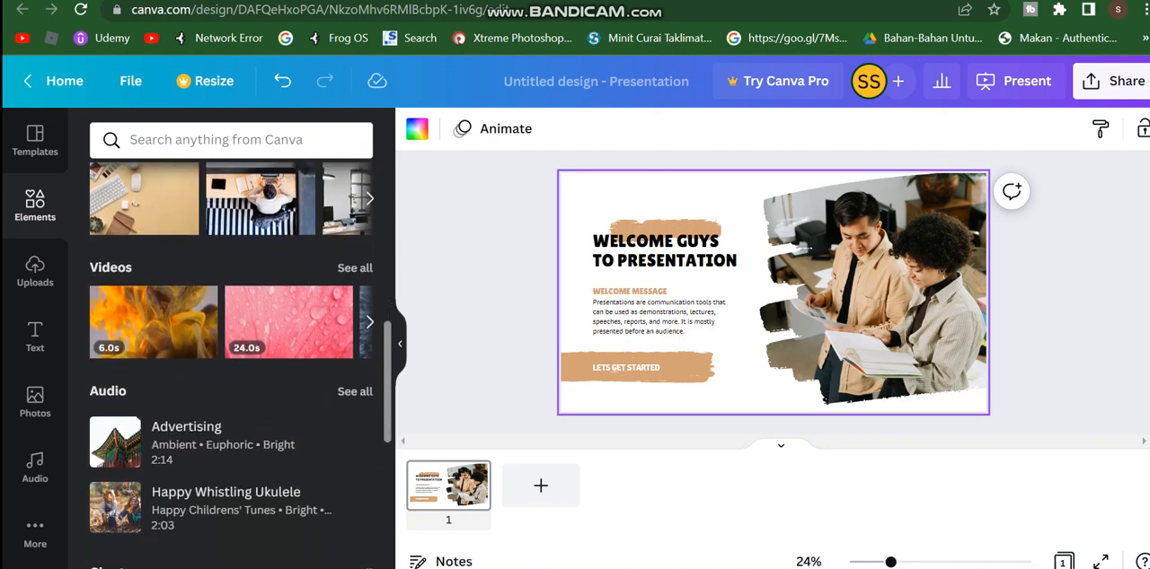
pyautogui.scroll(-1, 231, 364)
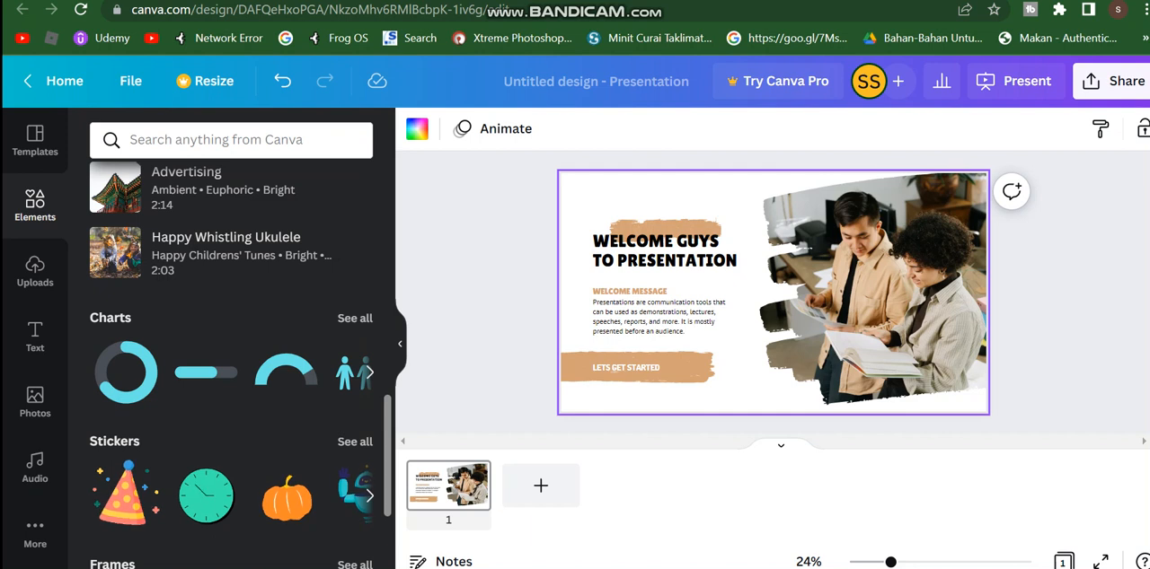
pyautogui.click(355, 318)
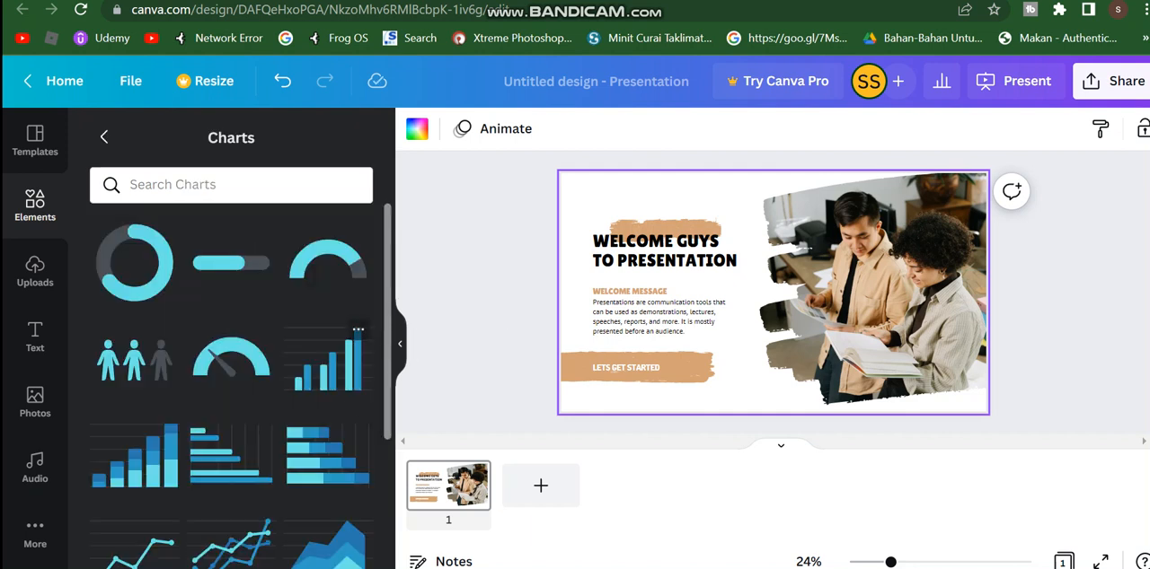
pyautogui.click(328, 359)
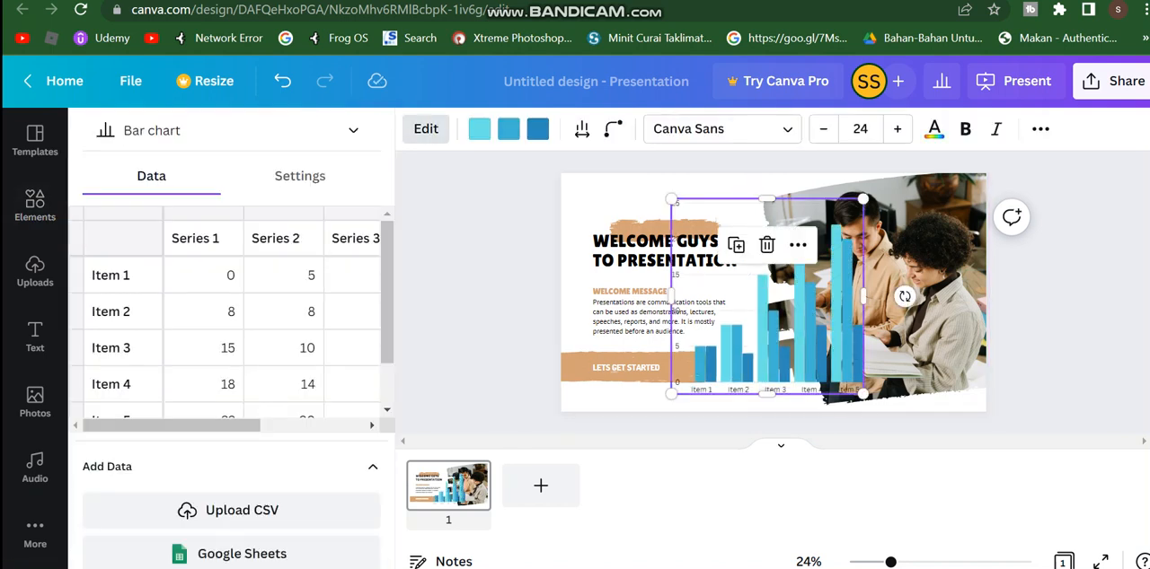
pyautogui.moveTo(770, 315); pyautogui.dragTo(668, 336)
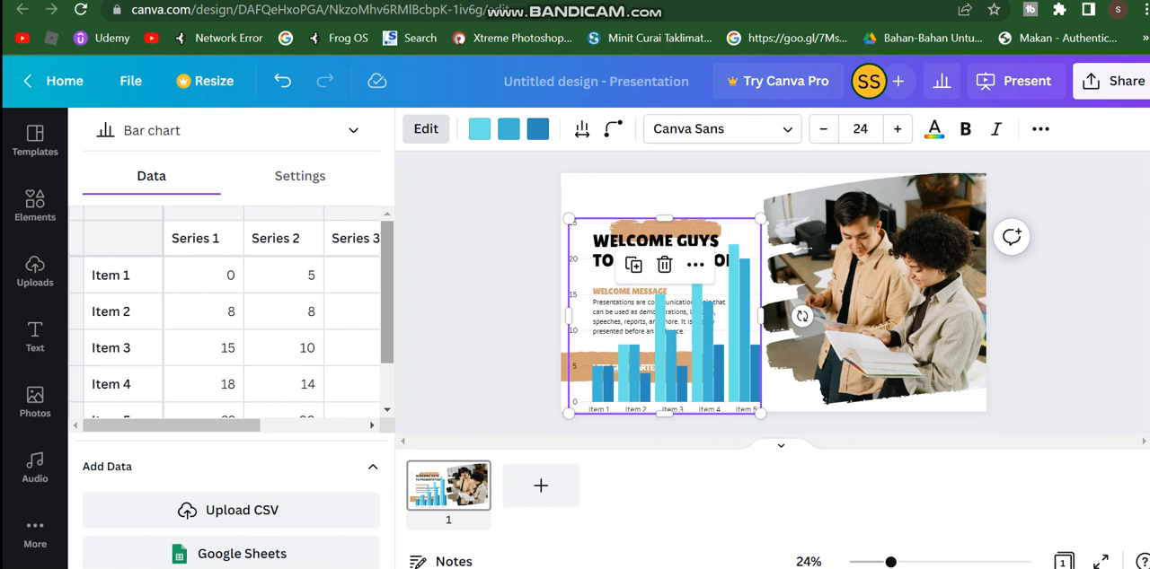
# Step: Set the Series 2 value of Item 1 to 10 in the chart data and check the remaining series columns
pyautogui.scroll(-1, 232, 315)
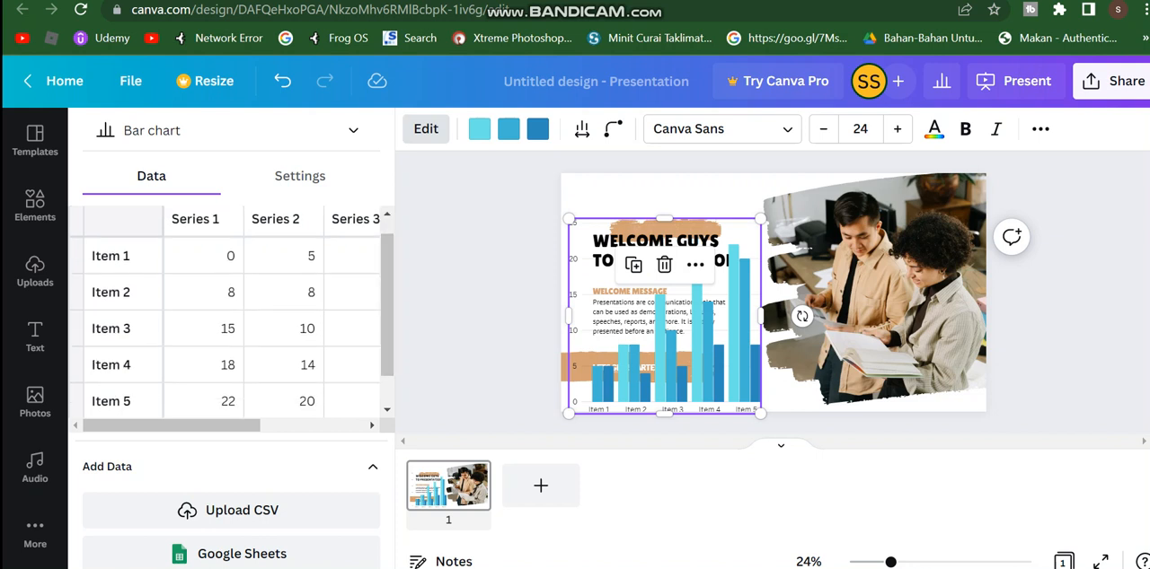
pyautogui.click(284, 256)
pyautogui.click(284, 292)
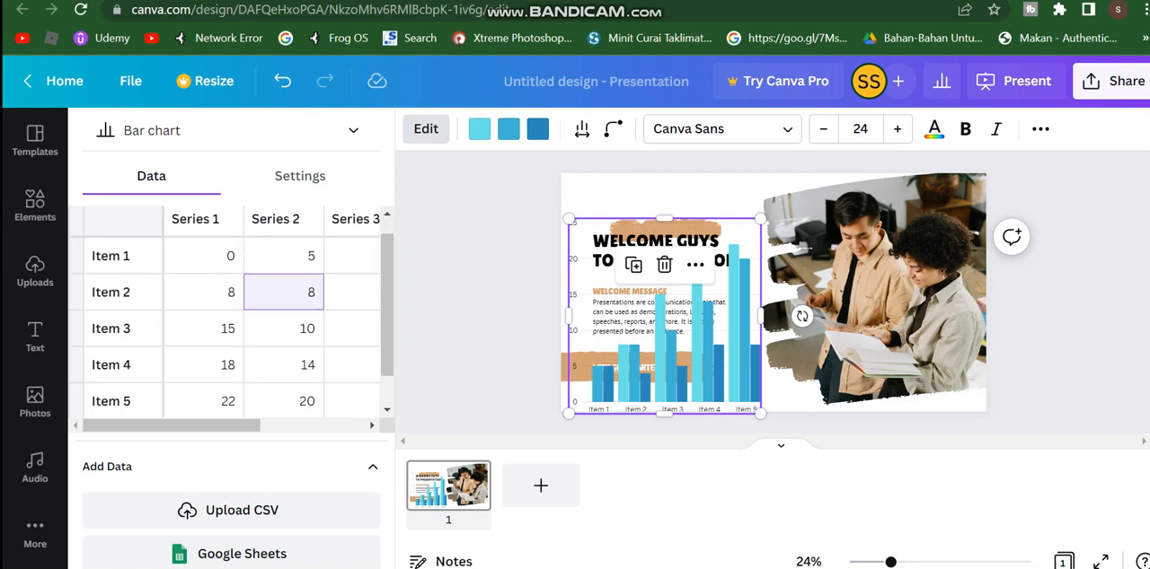
pyautogui.click(284, 256)
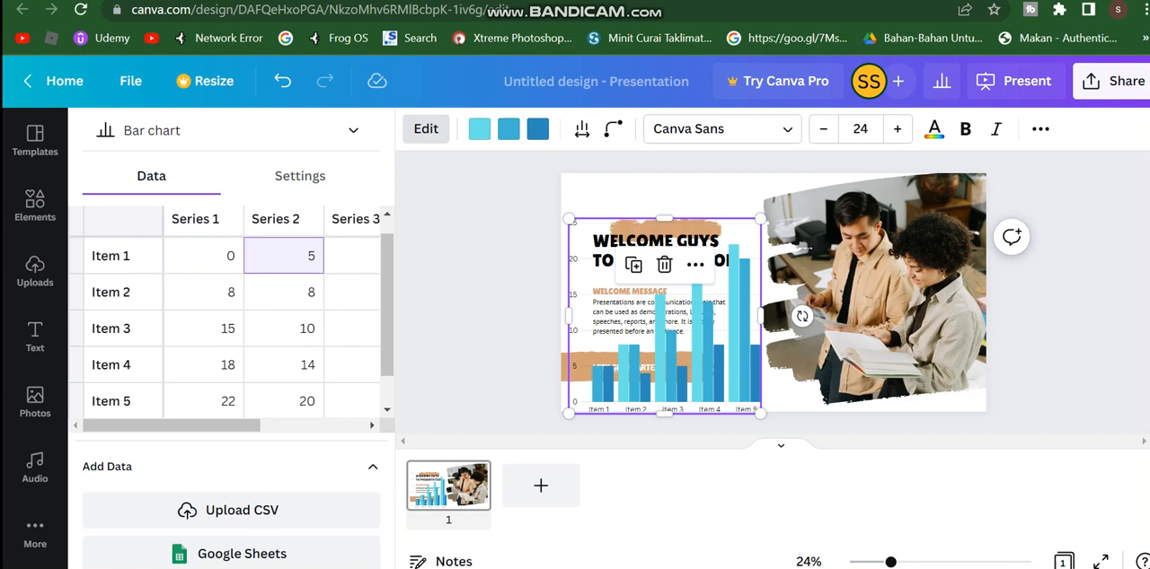
pyautogui.write('10')
pyautogui.click(352, 256)
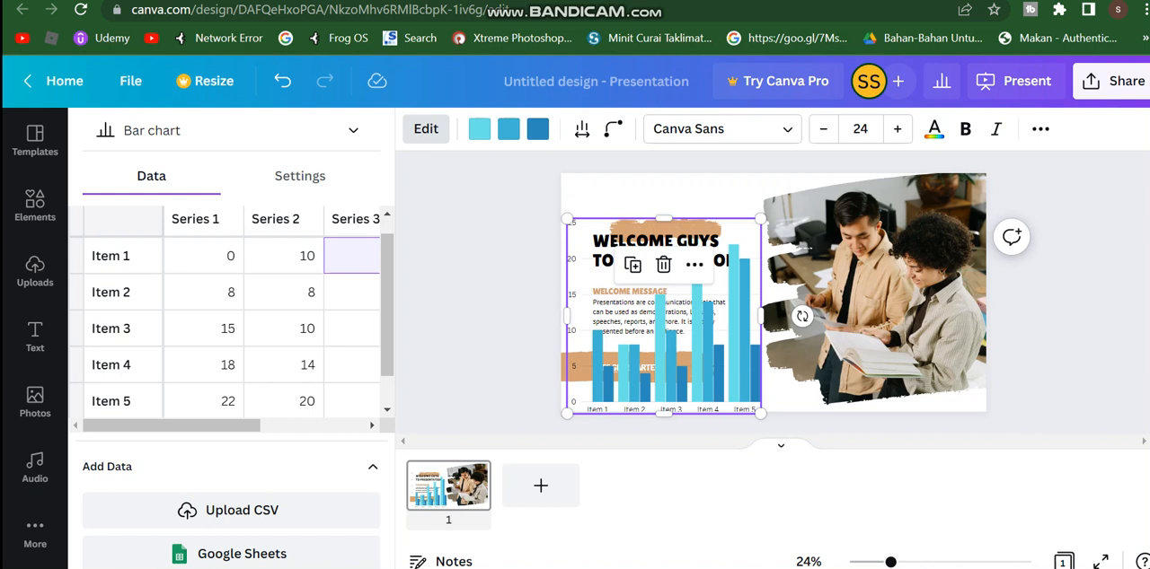
pyautogui.moveTo(171, 425)
pyautogui.mouseDown()
pyautogui.moveTo(277, 426)
pyautogui.moveTo(171, 425)
pyautogui.mouseUp()
pyautogui.hscroll(5, 224, 319)
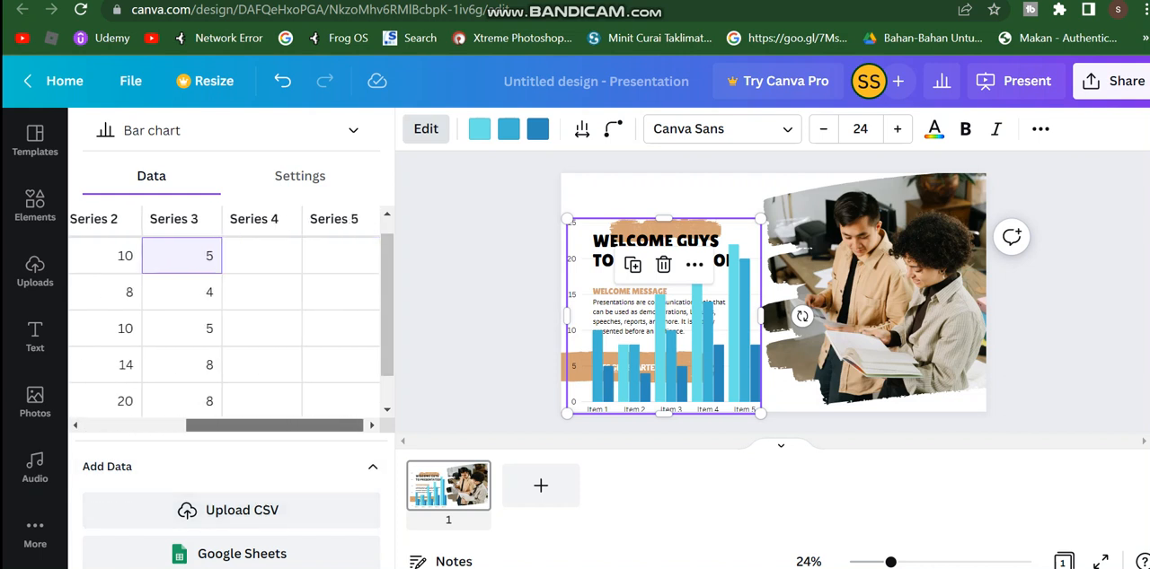
pyautogui.hscroll(-5, 225, 319)
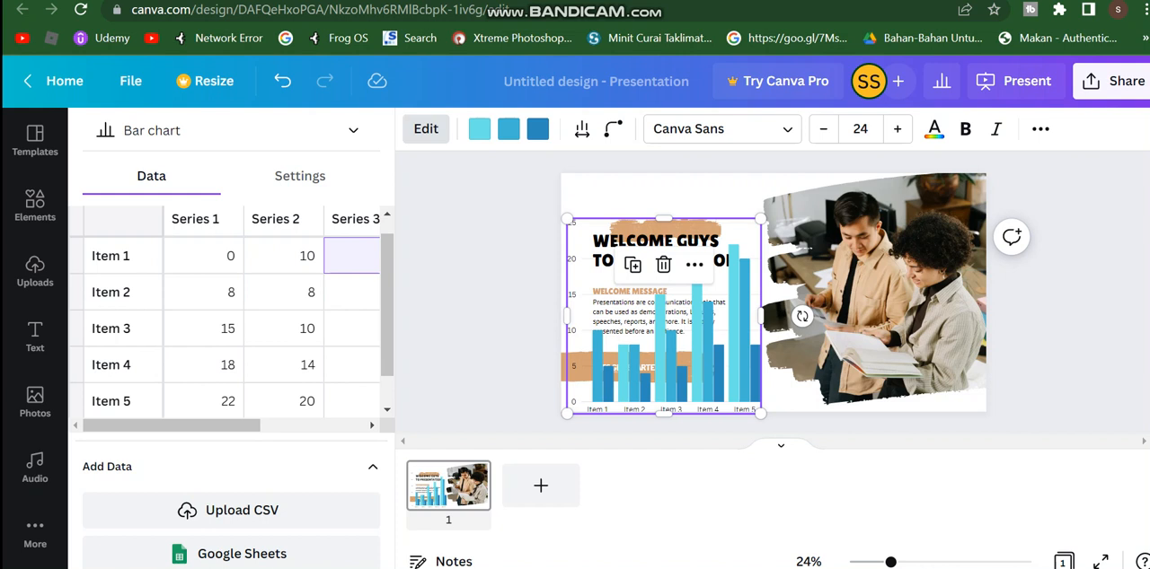
# Step: Rename the Item 1 row label to "Tahun" in the chart data
pyautogui.doubleClick(128, 256)
pyautogui.press('BackSpace')
pyautogui.press('BackSpace')
pyautogui.press('BackSpace')
pyautogui.press('BackSpace')
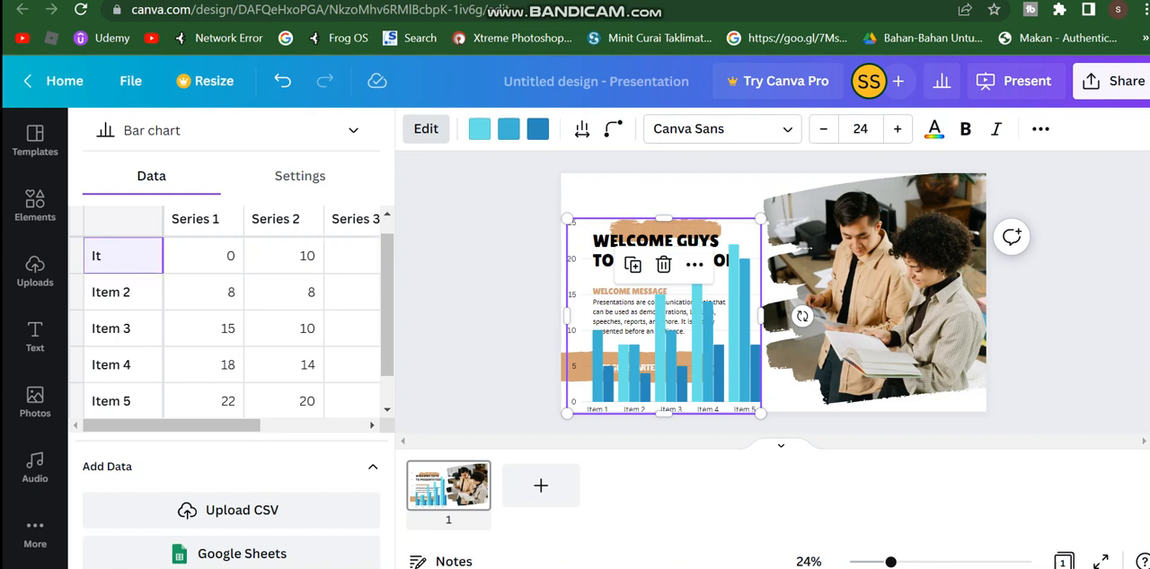
pyautogui.press('BackSpace')
pyautogui.press('BackSpace')
pyautogui.write('Tahun')
pyautogui.click(203, 256)
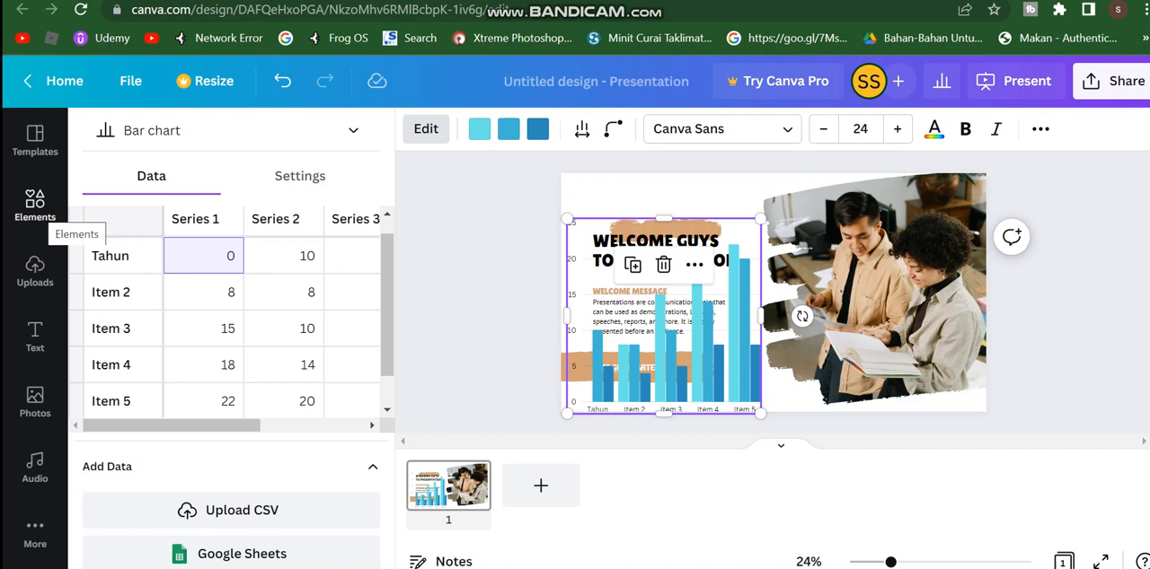
pyautogui.click(35, 205)
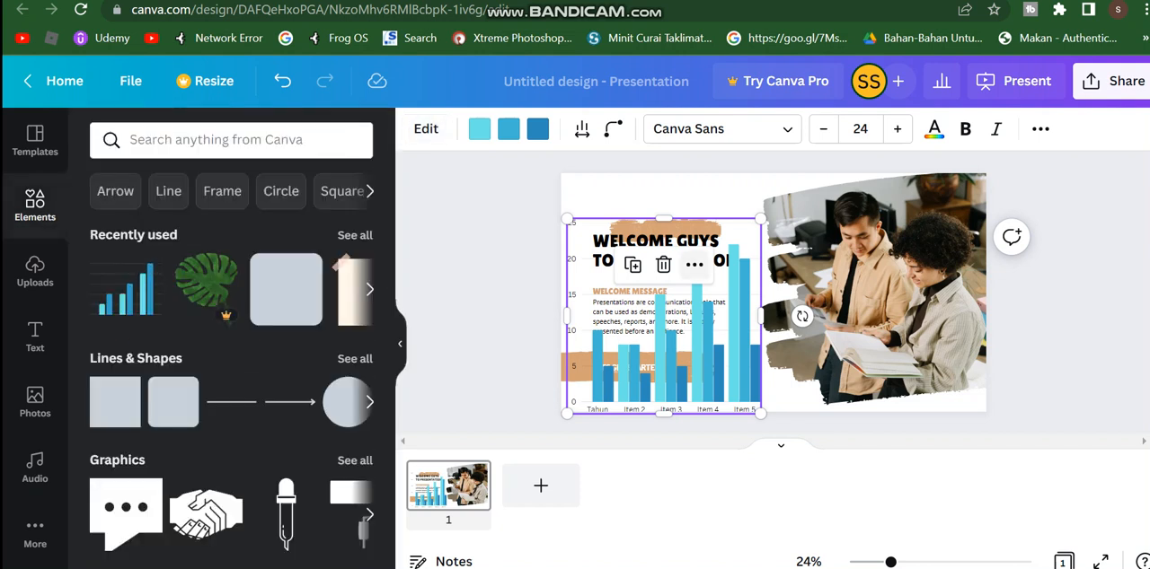
pyautogui.click(694, 264)
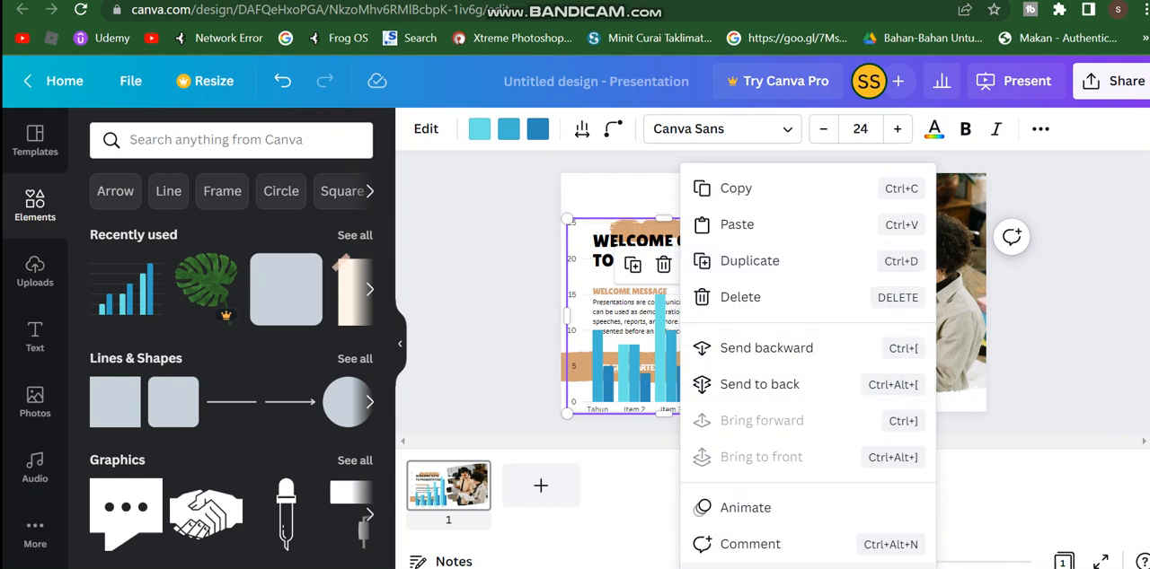
pyautogui.click(426, 129)
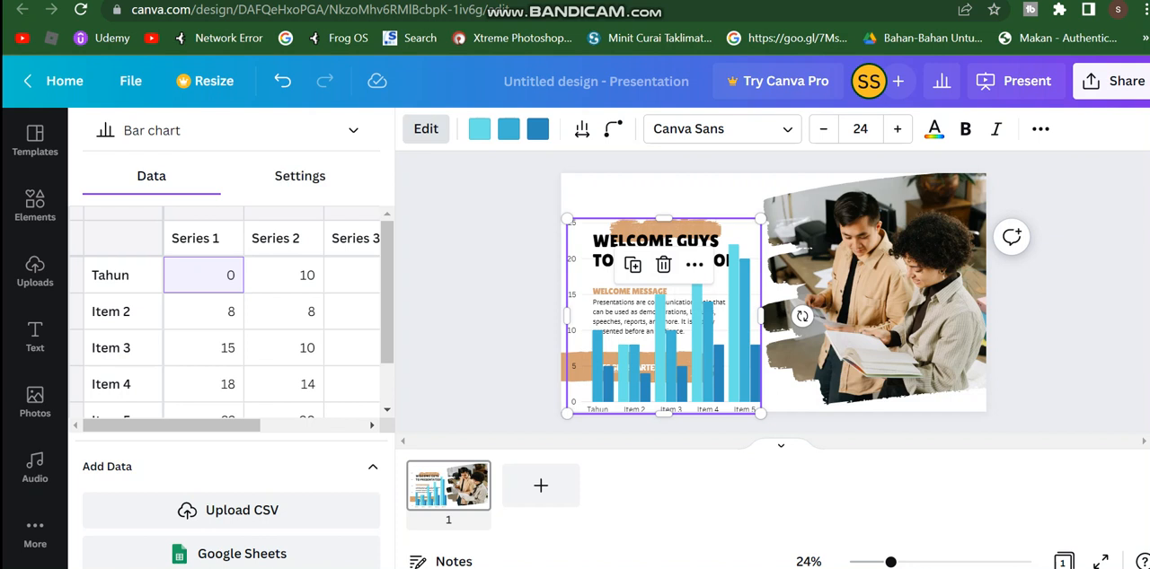
# Step: Try the chart as a stacked bar chart and as a row chart
pyautogui.click(296, 130)
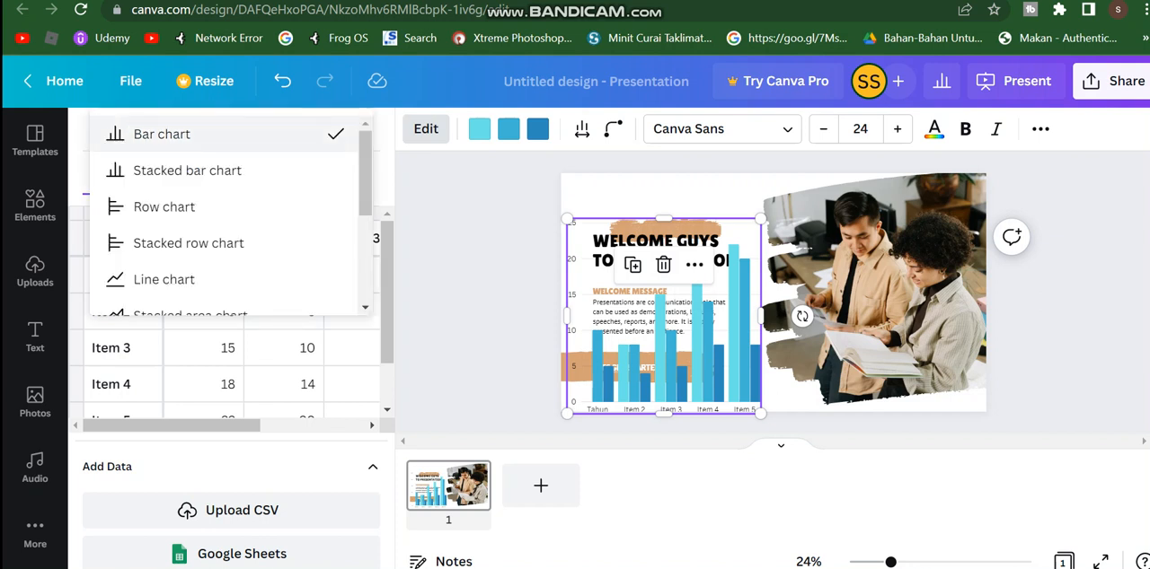
pyautogui.click(186, 170)
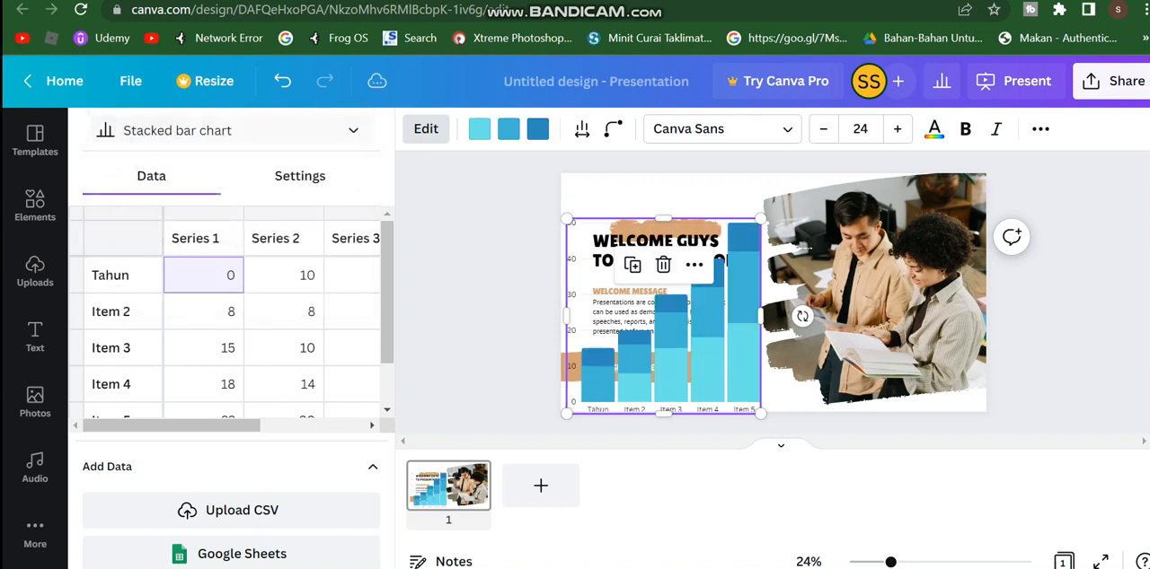
pyautogui.click(224, 131)
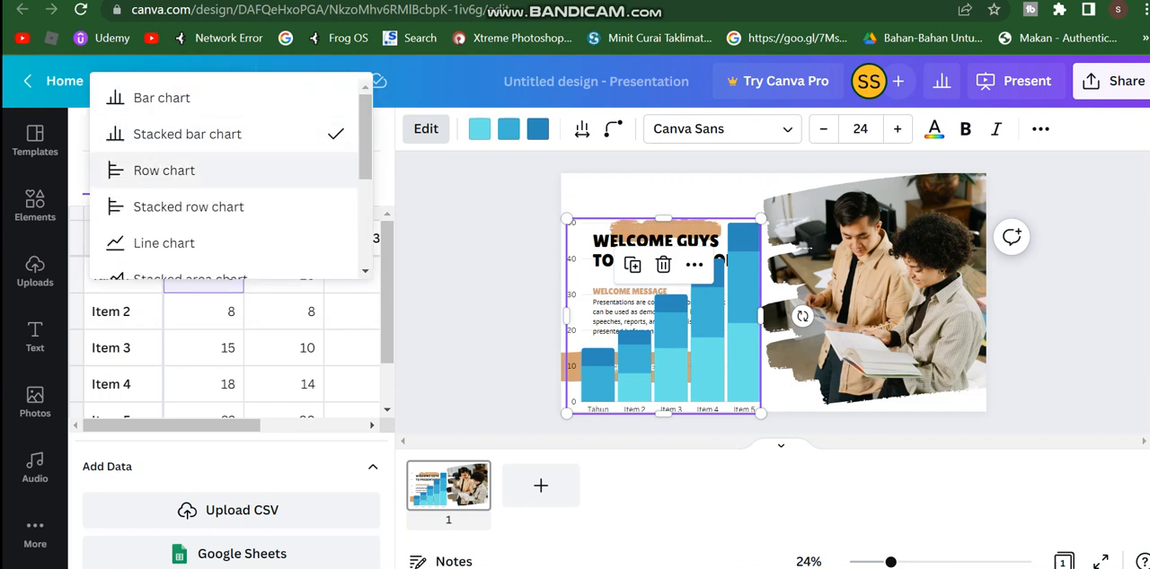
pyautogui.click(164, 170)
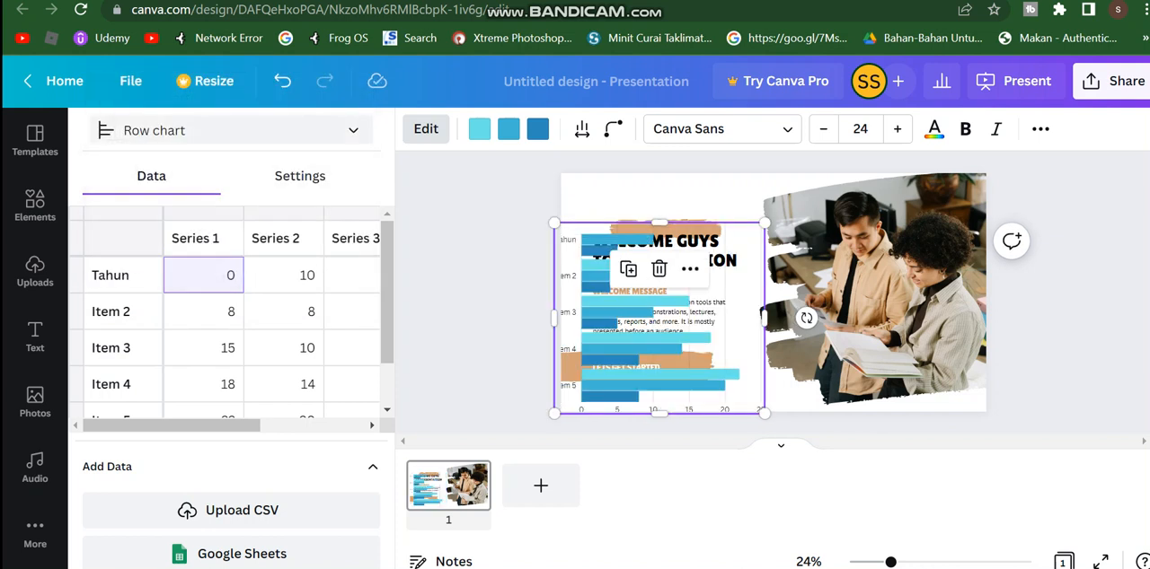
# Step: Change the chart type to Line chart
pyautogui.click(153, 131)
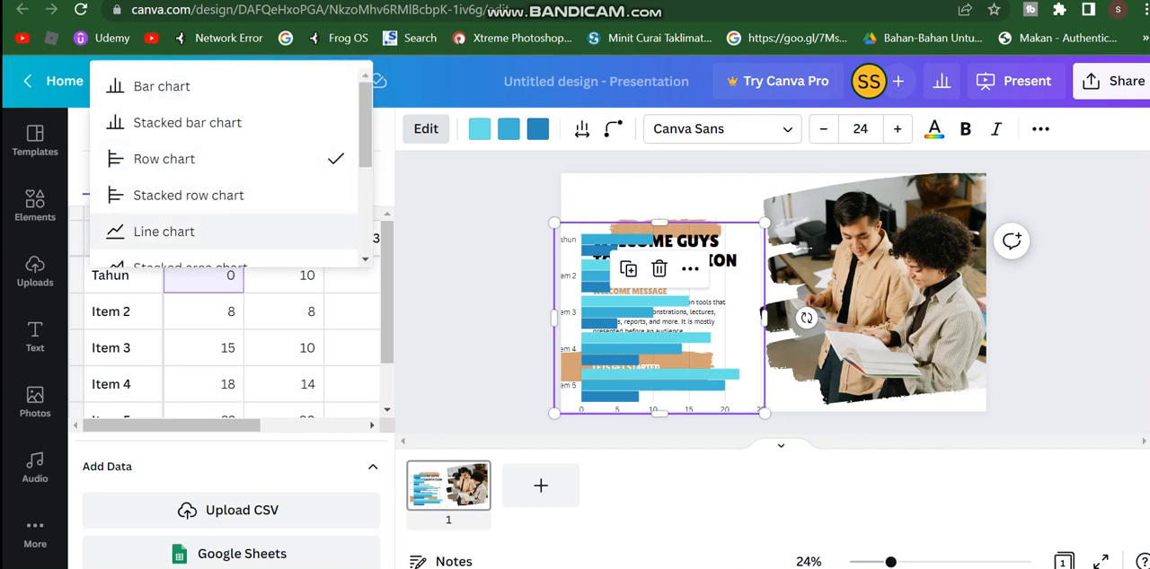
pyautogui.click(163, 231)
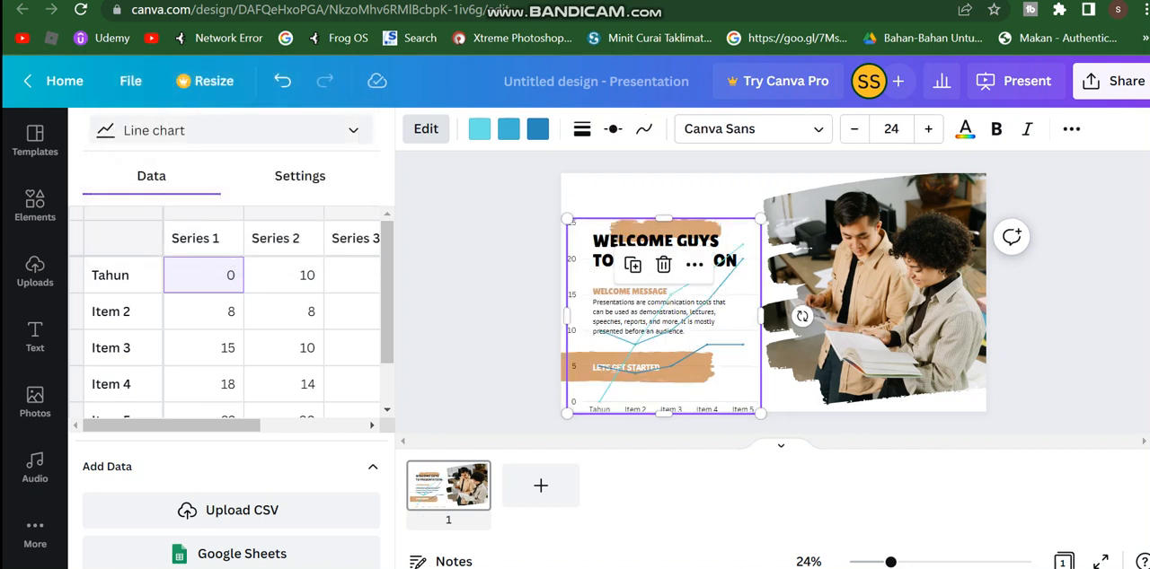
# Step: Try the chart as a pie chart
pyautogui.click(153, 130)
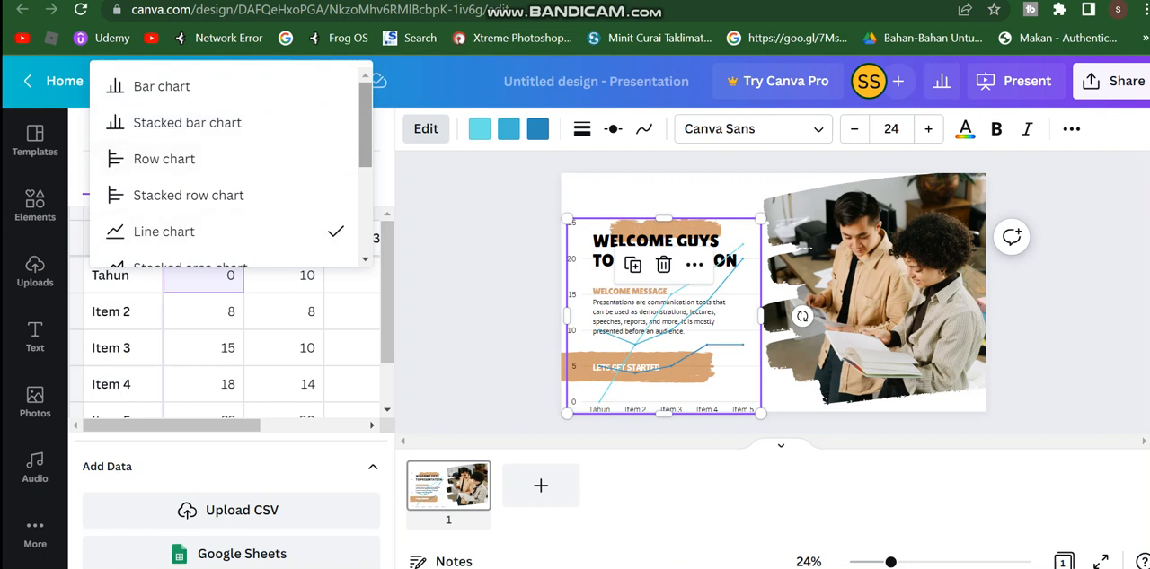
pyautogui.scroll(-4, 230, 166)
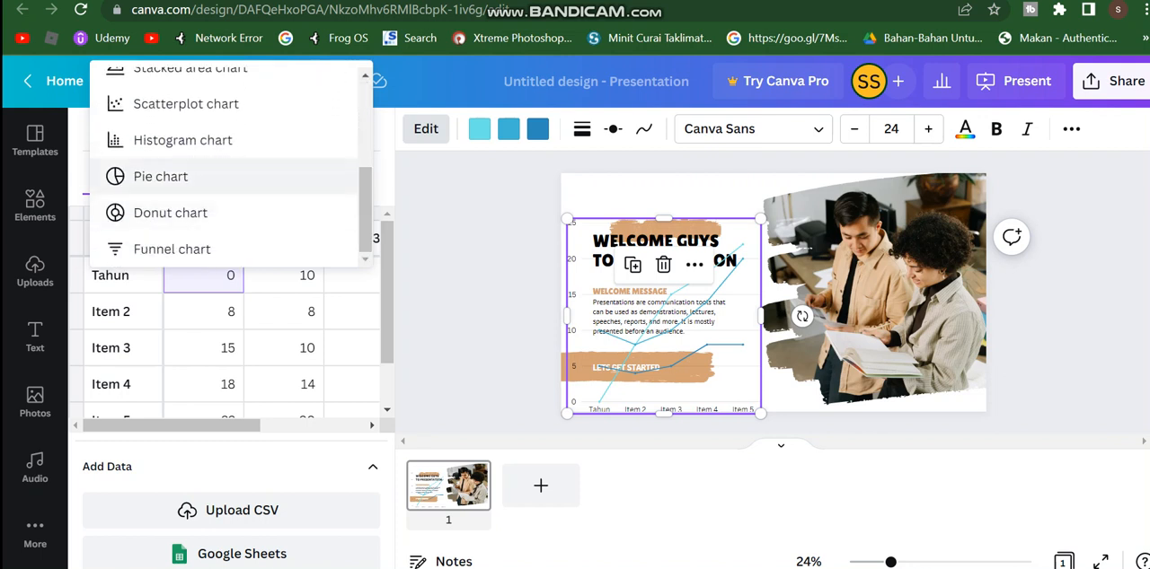
pyautogui.click(160, 176)
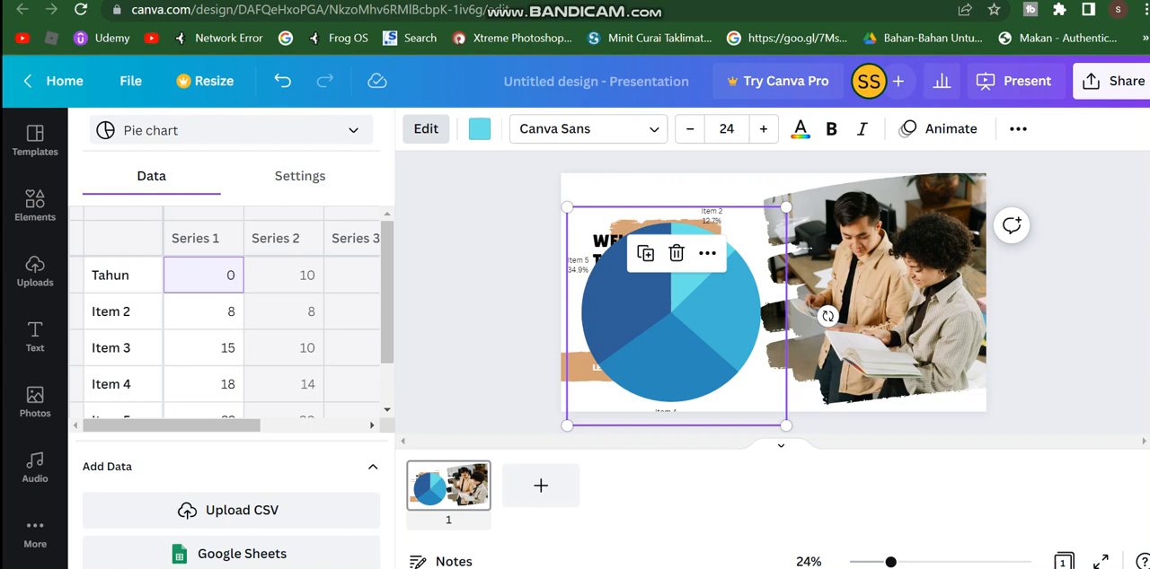
# Step: Change the chart type to Bar chart
pyautogui.click(179, 132)
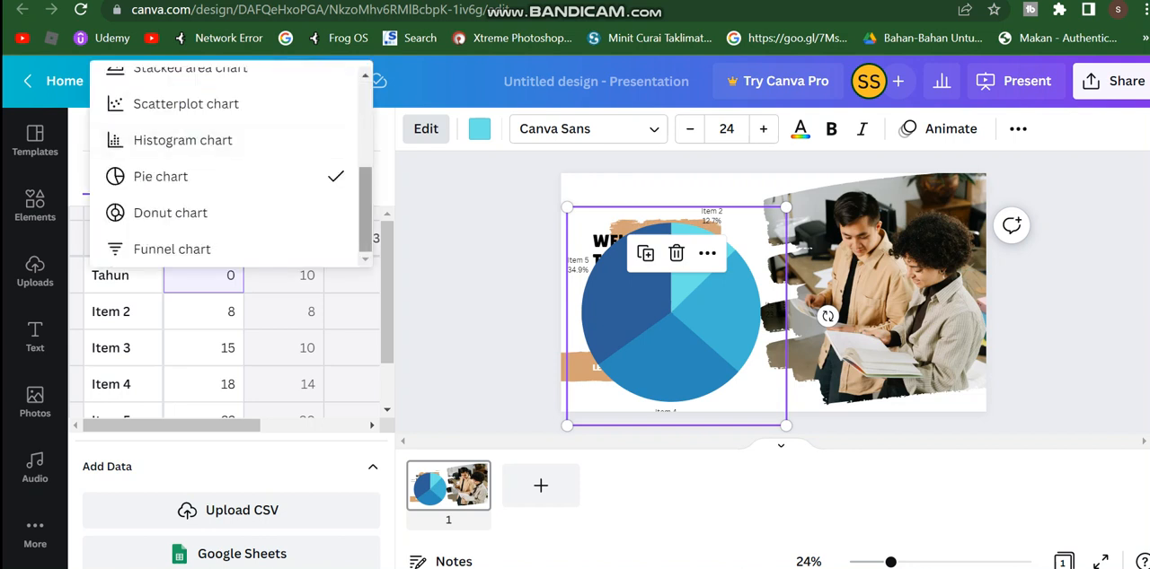
pyautogui.scroll(3, 224, 166)
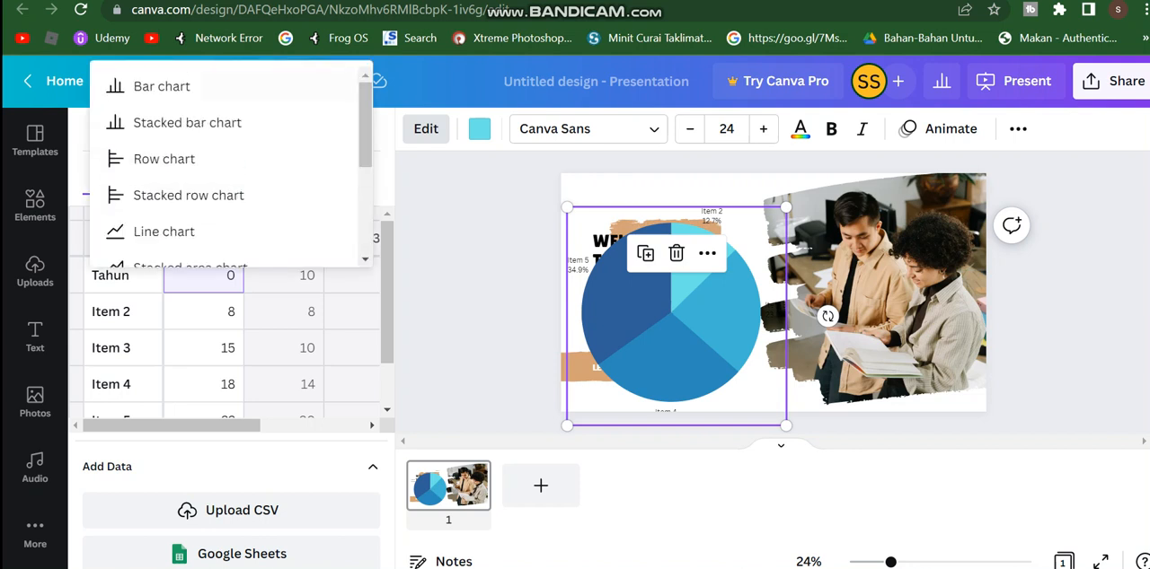
pyautogui.click(161, 86)
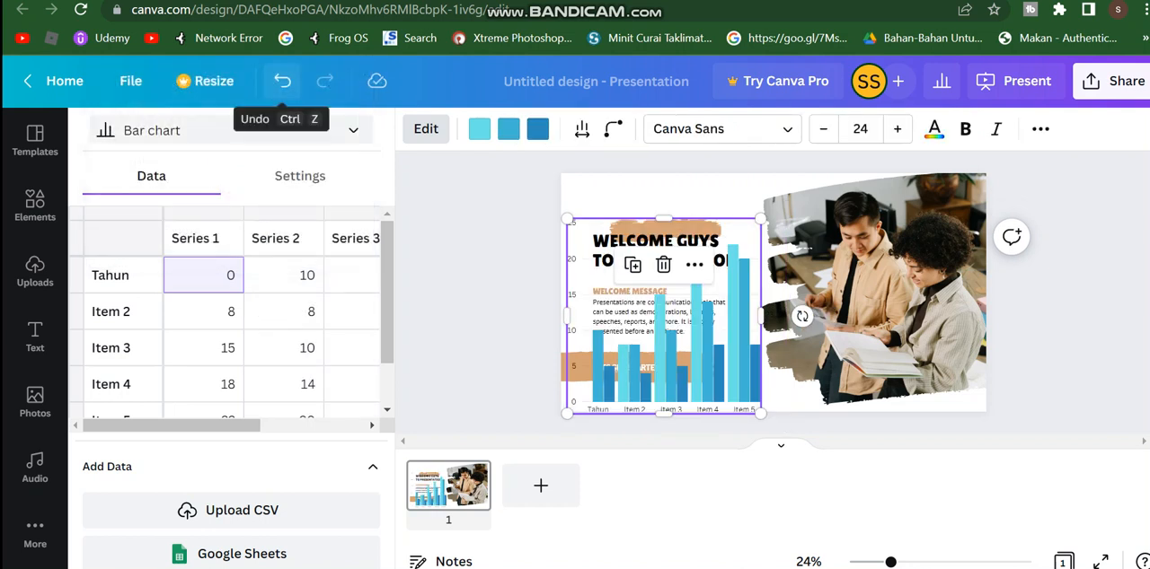
# Step: Replace the photo in the slide's brush-stroke frame with the recommended overhead photo of a person working at a desk
pyautogui.click(35, 206)
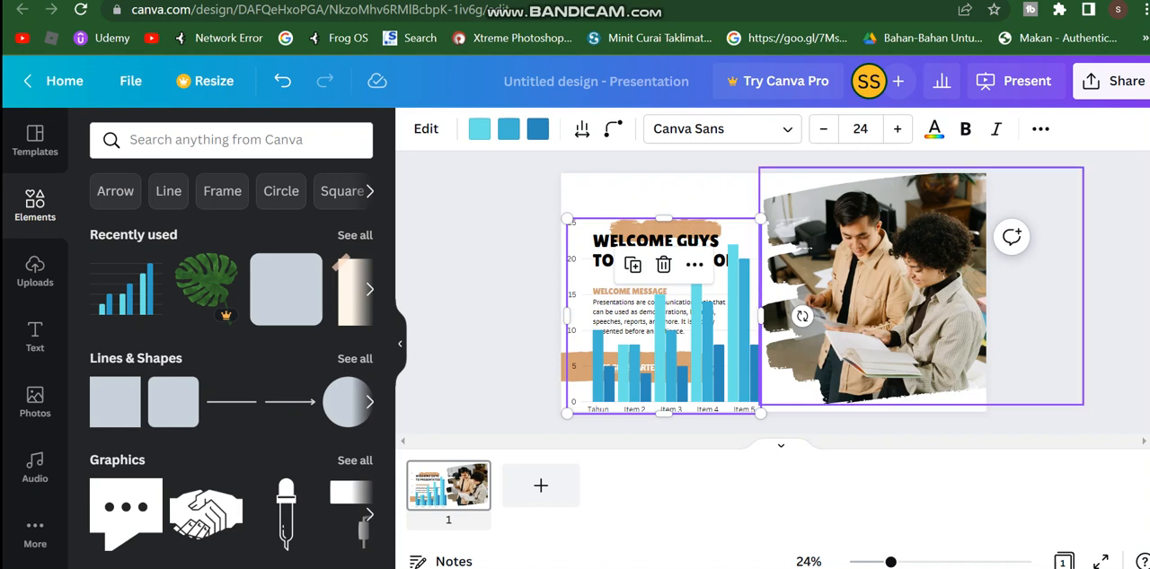
pyautogui.click(876, 296)
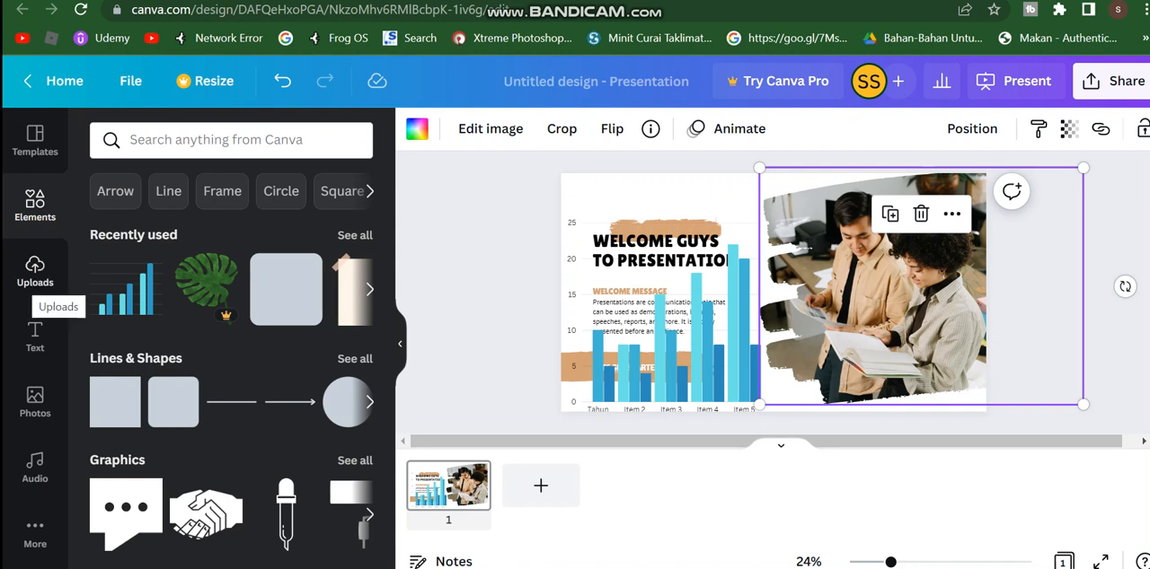
pyautogui.click(35, 402)
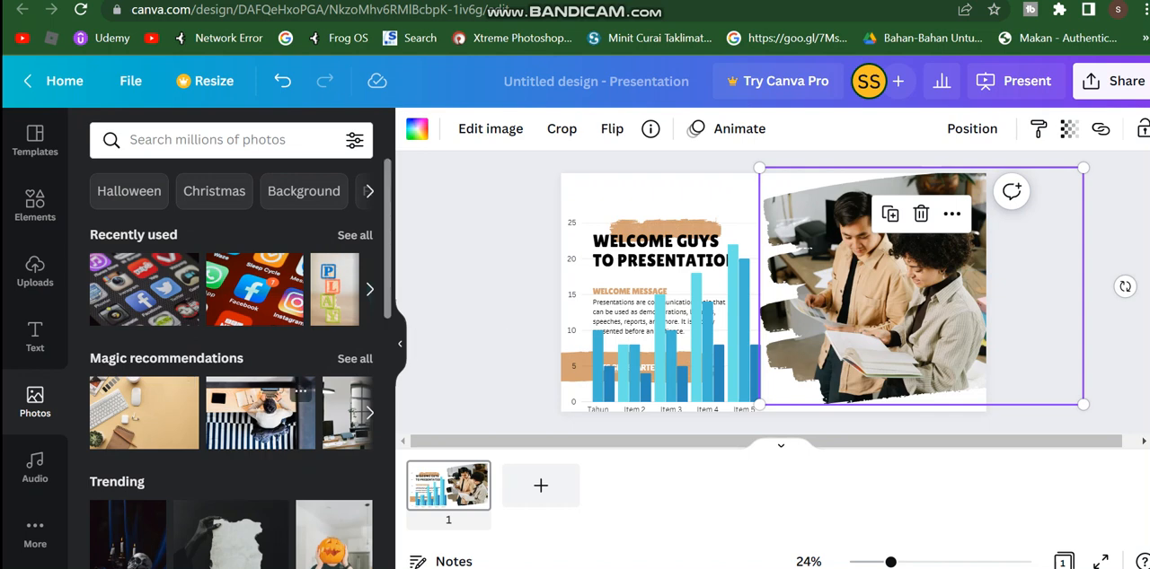
pyautogui.click(260, 414)
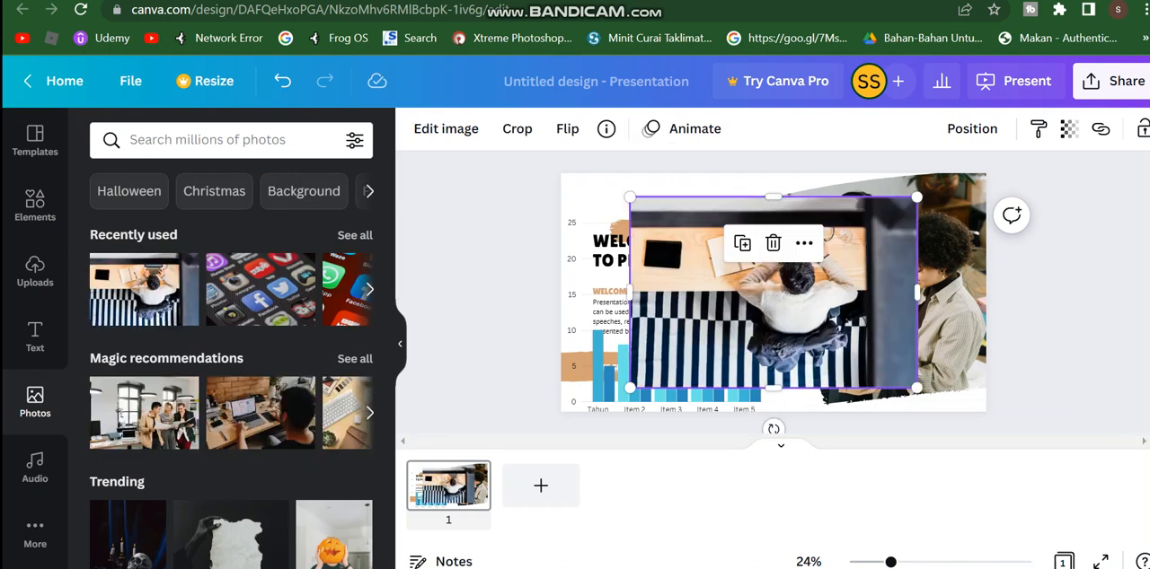
pyautogui.moveTo(774, 312); pyautogui.dragTo(849, 335)
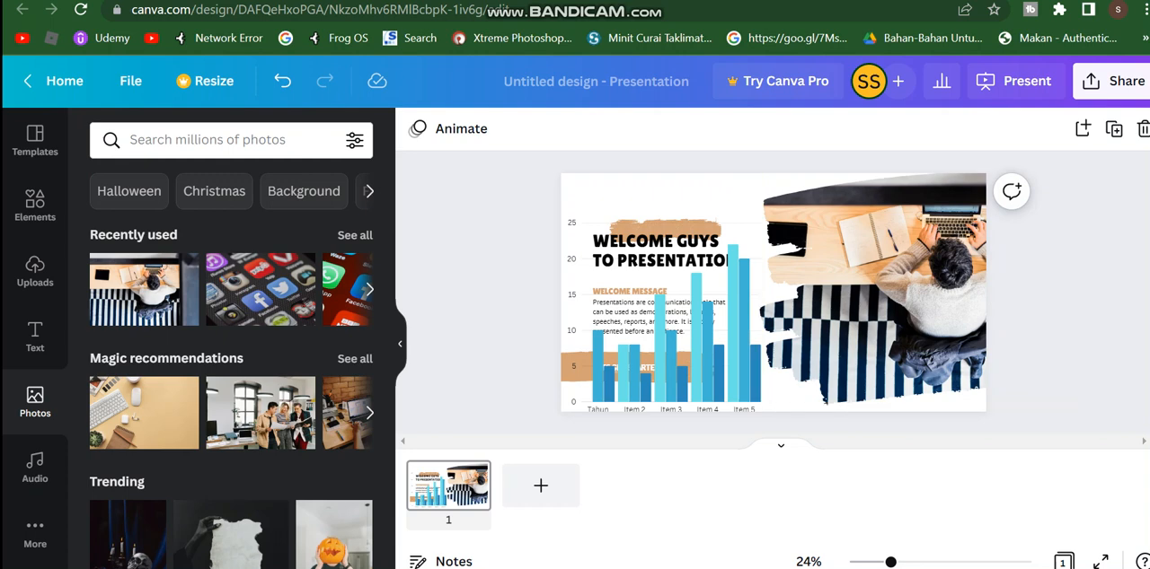
pyautogui.click(724, 322)
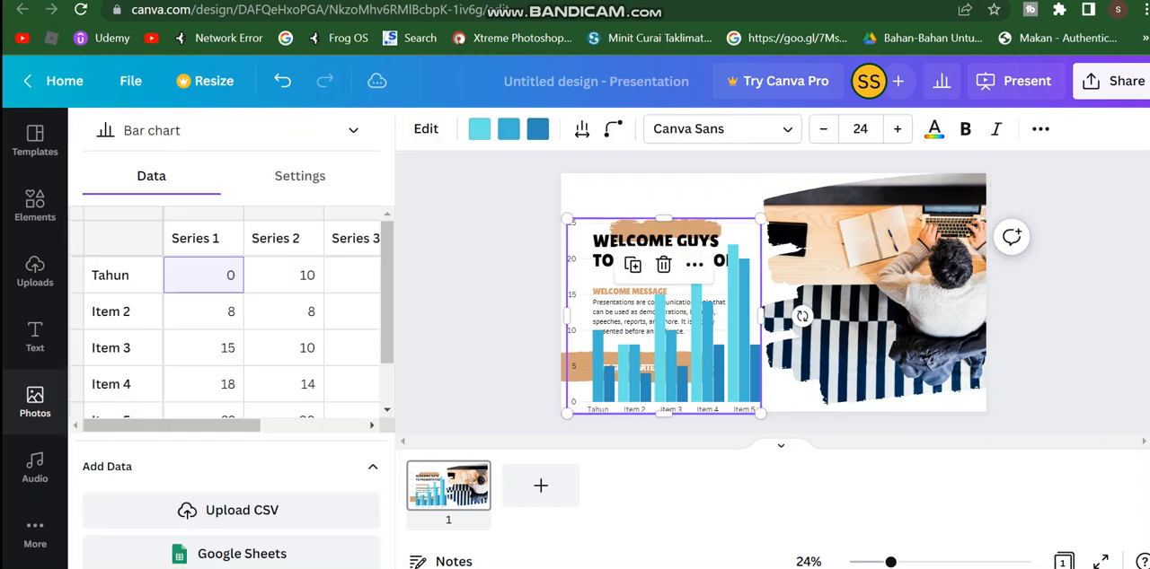
pyautogui.click(960, 235)
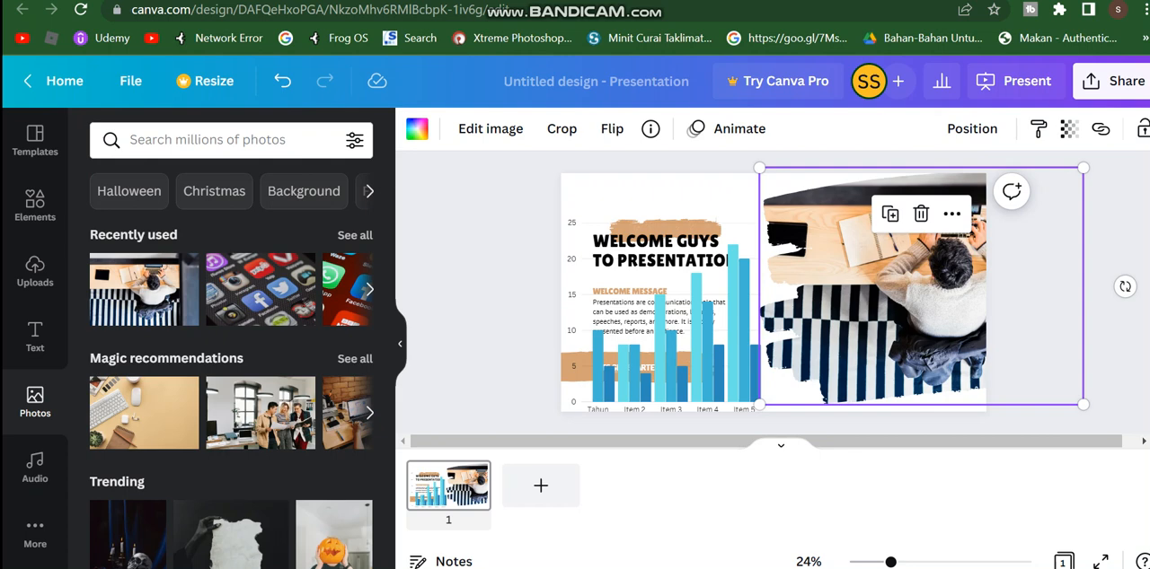
pyautogui.click(486, 232)
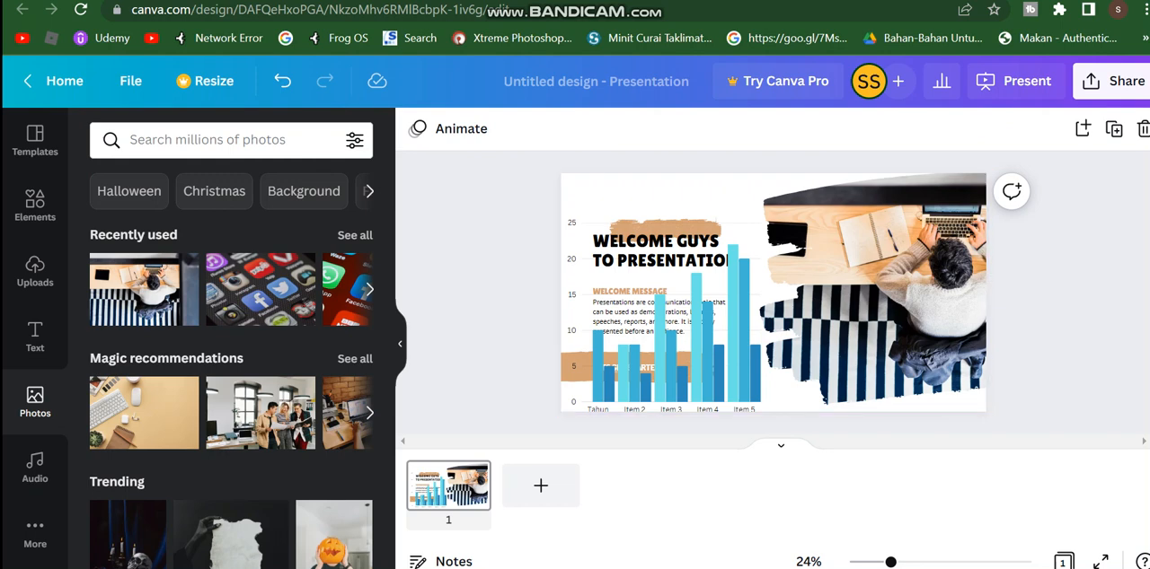
# Step: Expand the slide into a whiteboard
pyautogui.click(663, 195)
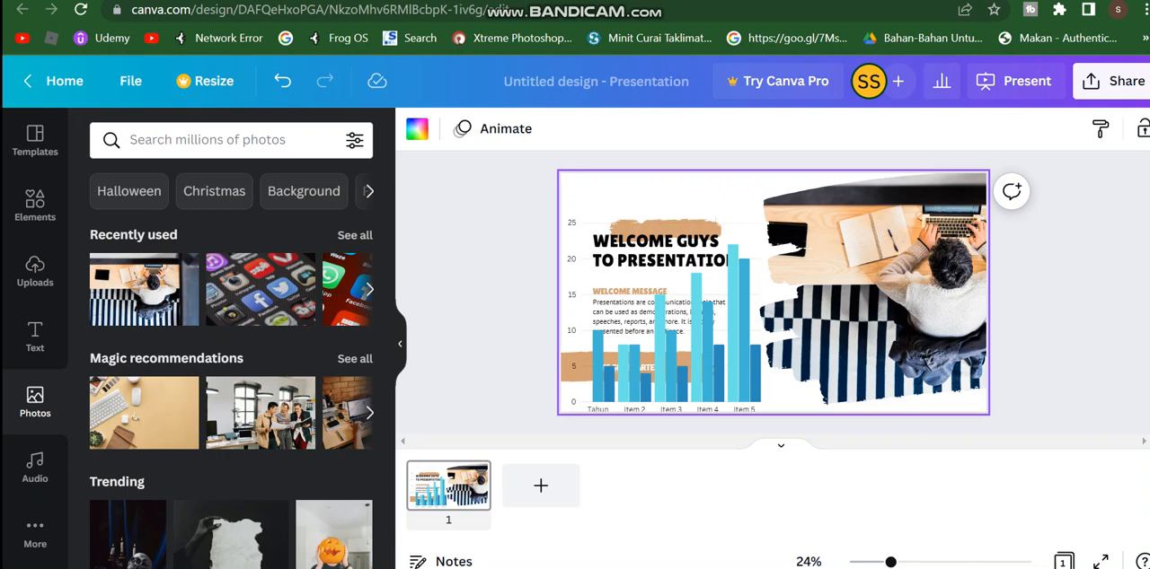
pyautogui.rightClick(675, 176)
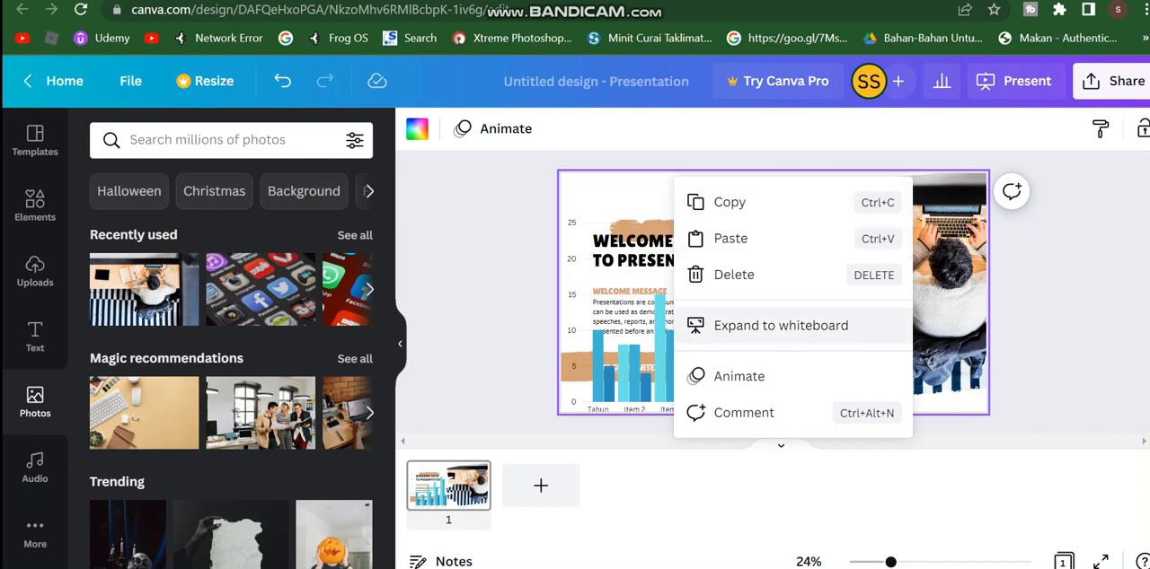
pyautogui.click(780, 325)
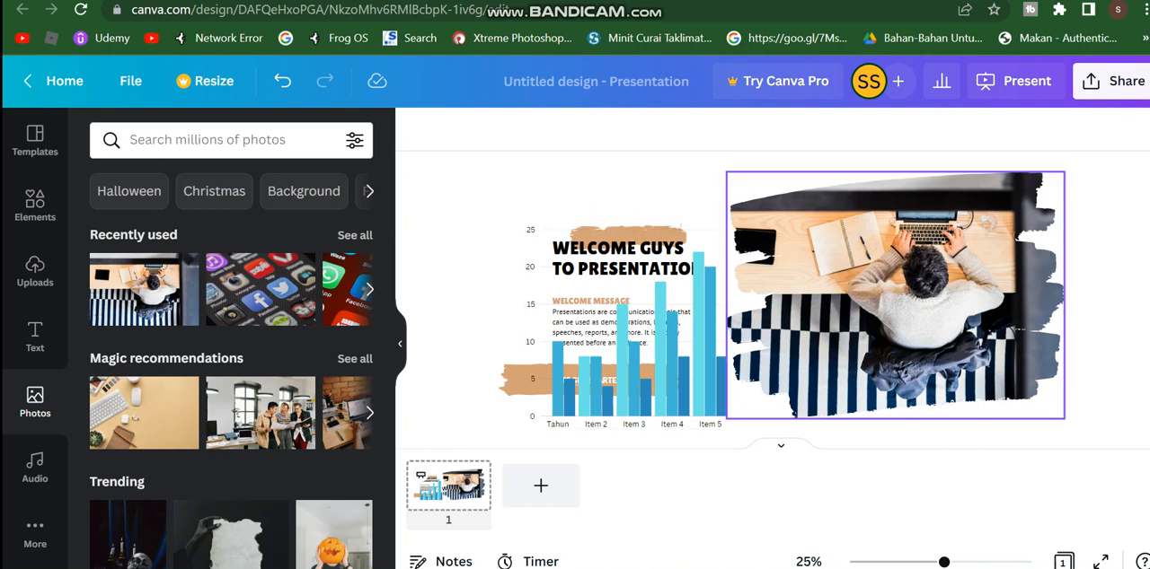
# Step: Post a comment on the chart reading "data" with the smiling face hugging a heart sticker
pyautogui.click(632, 314)
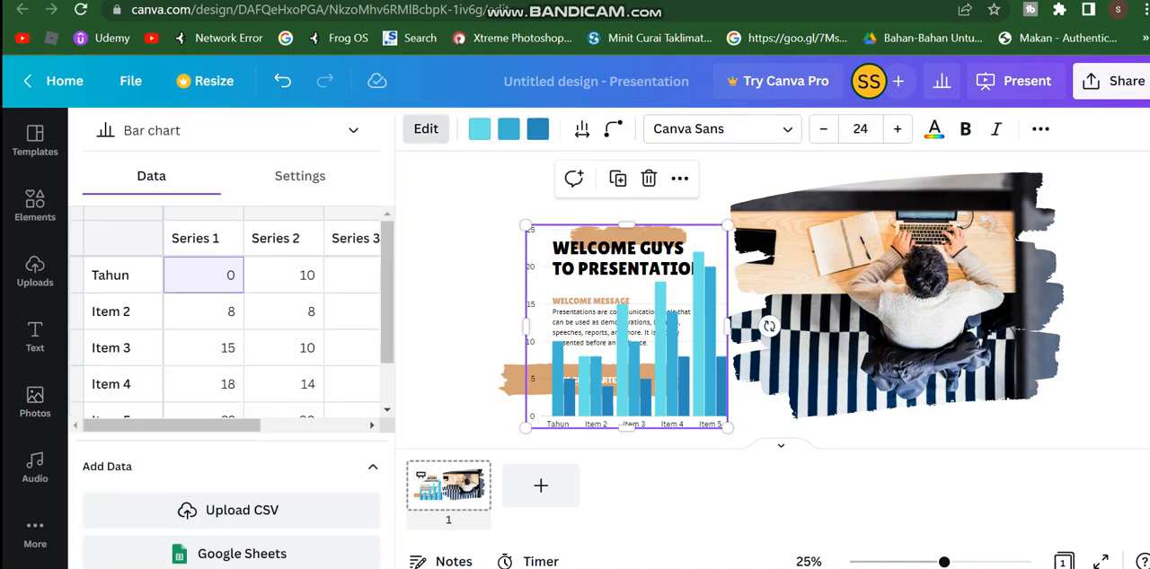
pyautogui.click(573, 178)
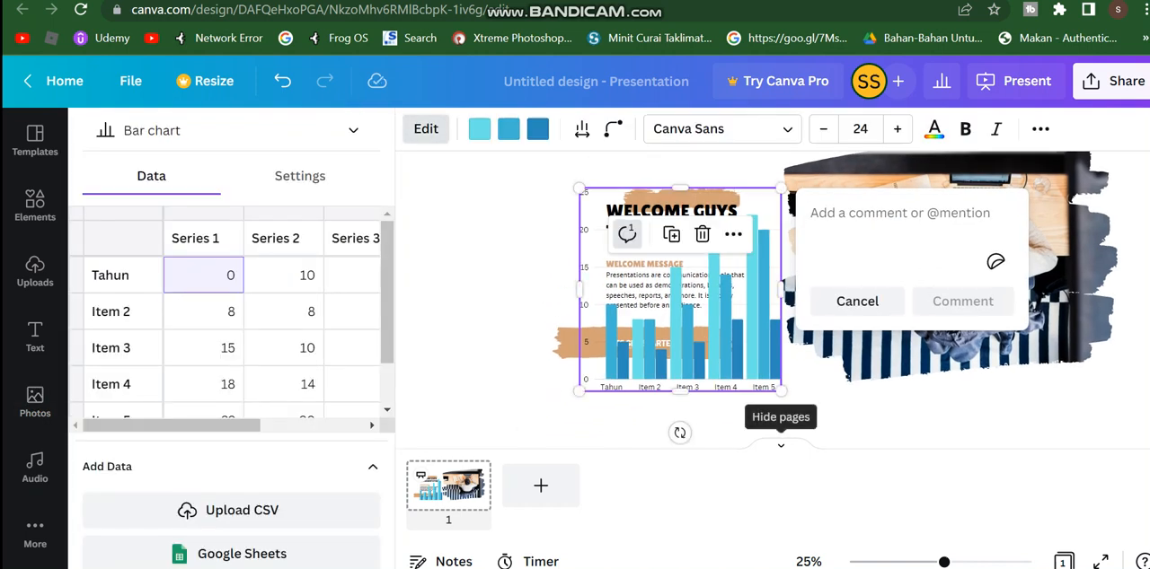
pyautogui.write('data')
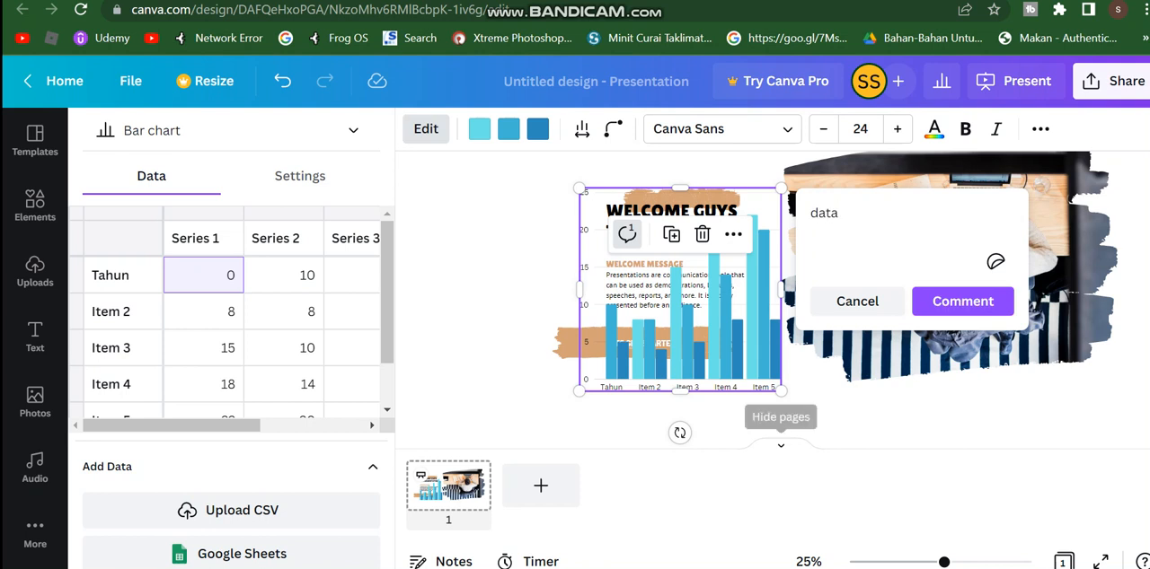
pyautogui.click(996, 262)
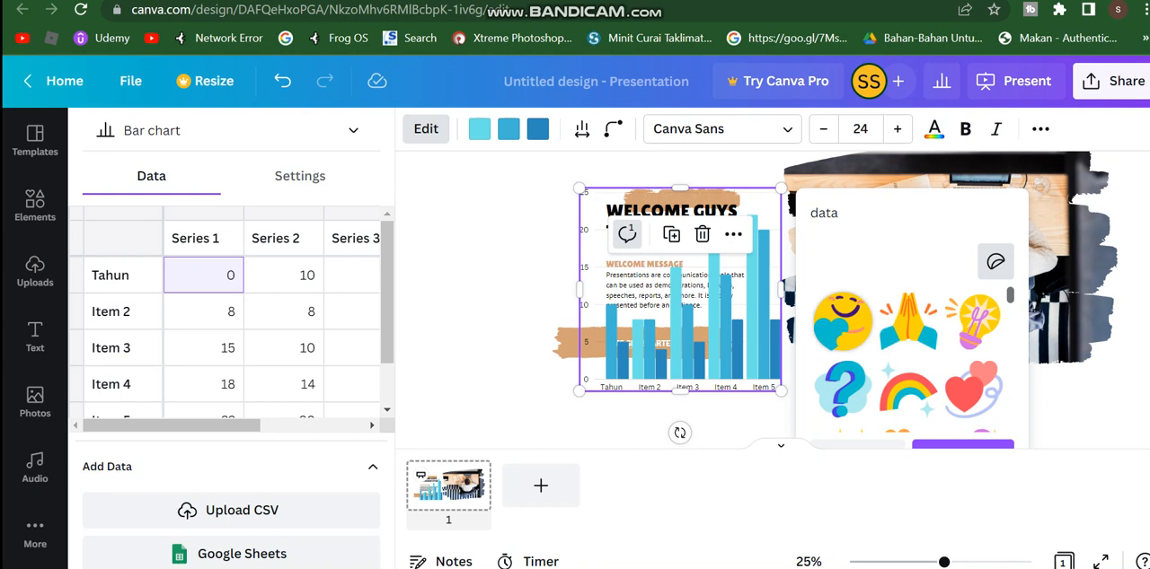
pyautogui.click(842, 321)
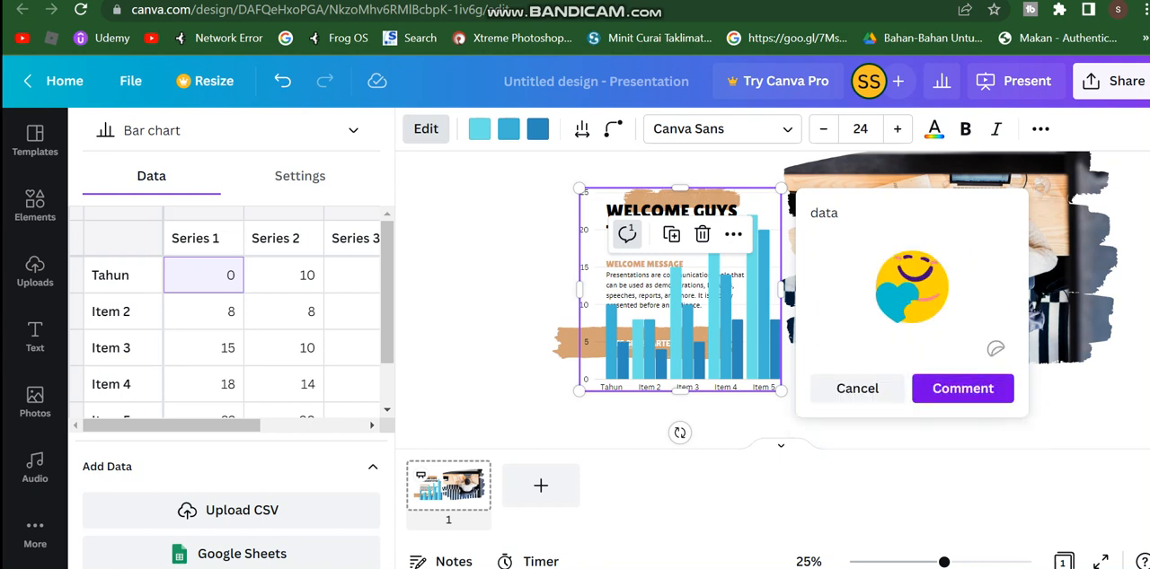
pyautogui.click(962, 390)
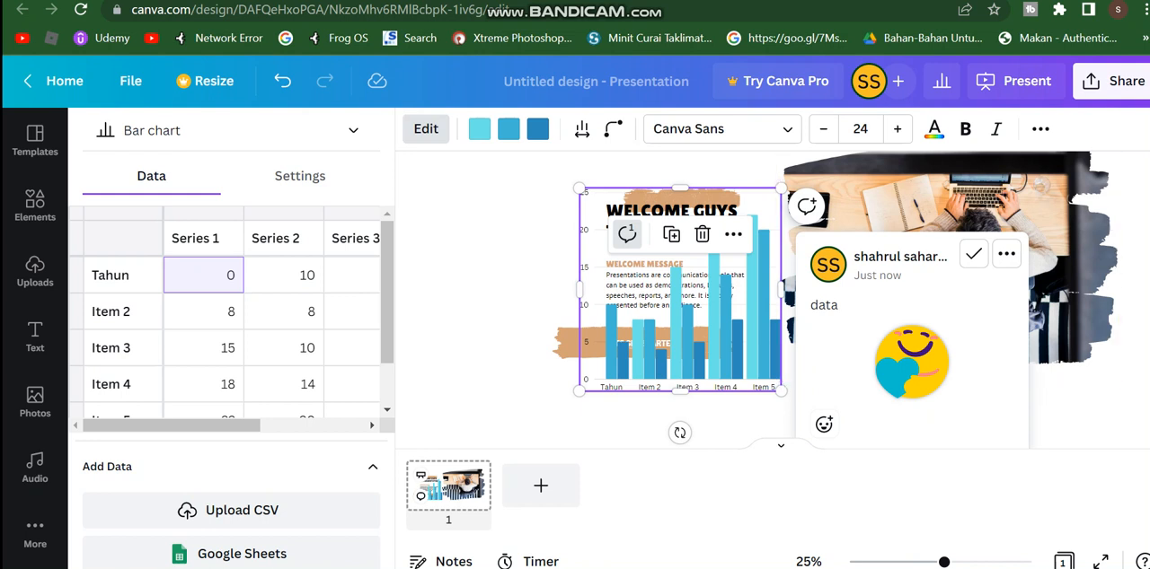
pyautogui.click(1066, 295)
pyautogui.click(1110, 386)
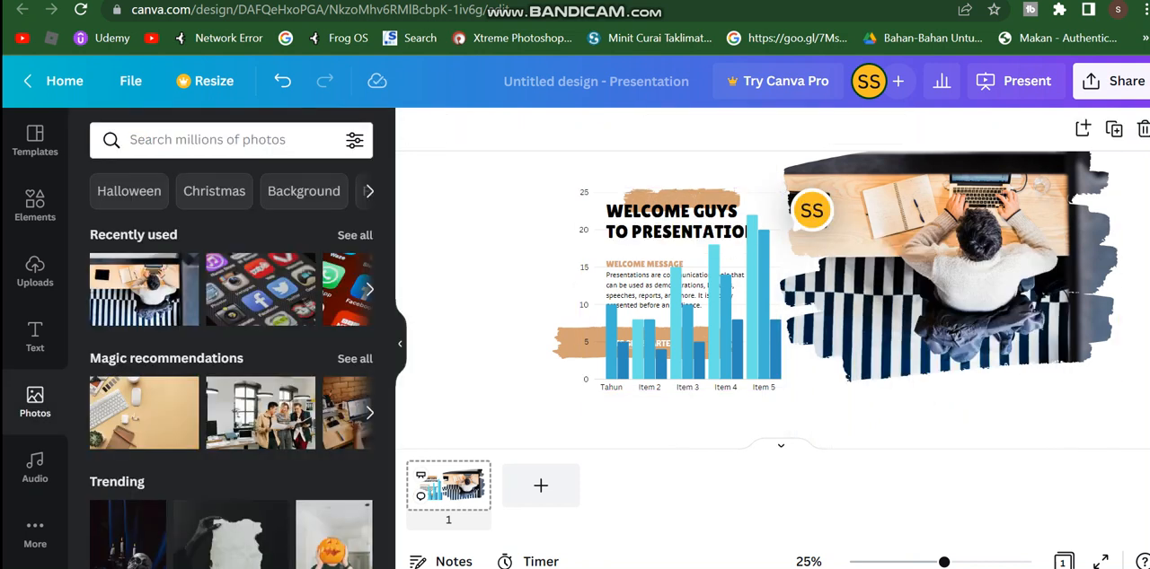
# Step: Reopen the chart's "data" comment, discard the blank new comment and delete the thread
pyautogui.click(811, 210)
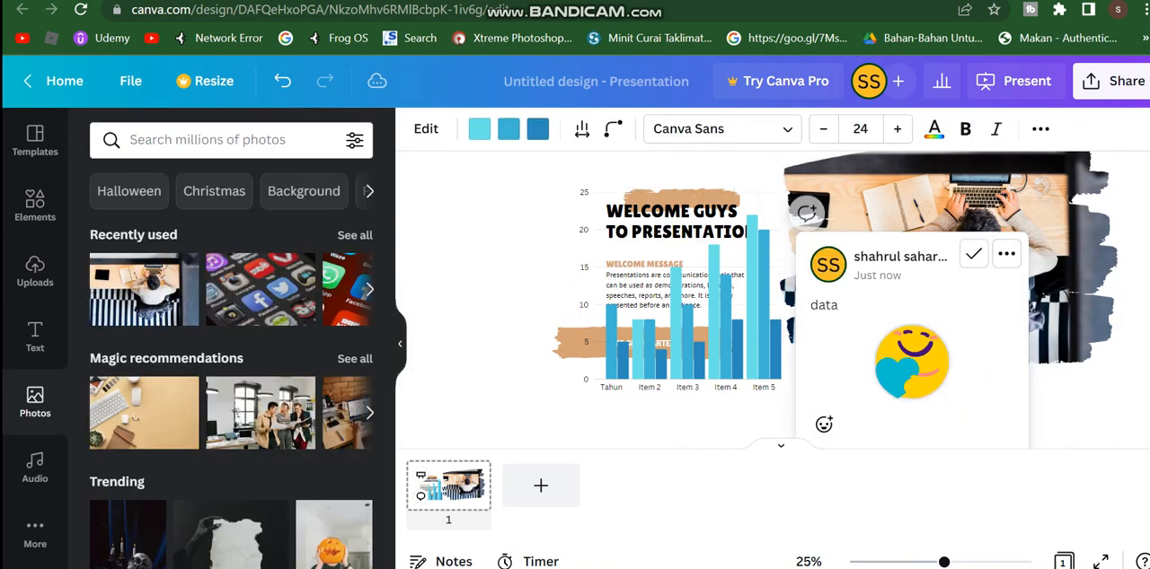
pyautogui.click(626, 234)
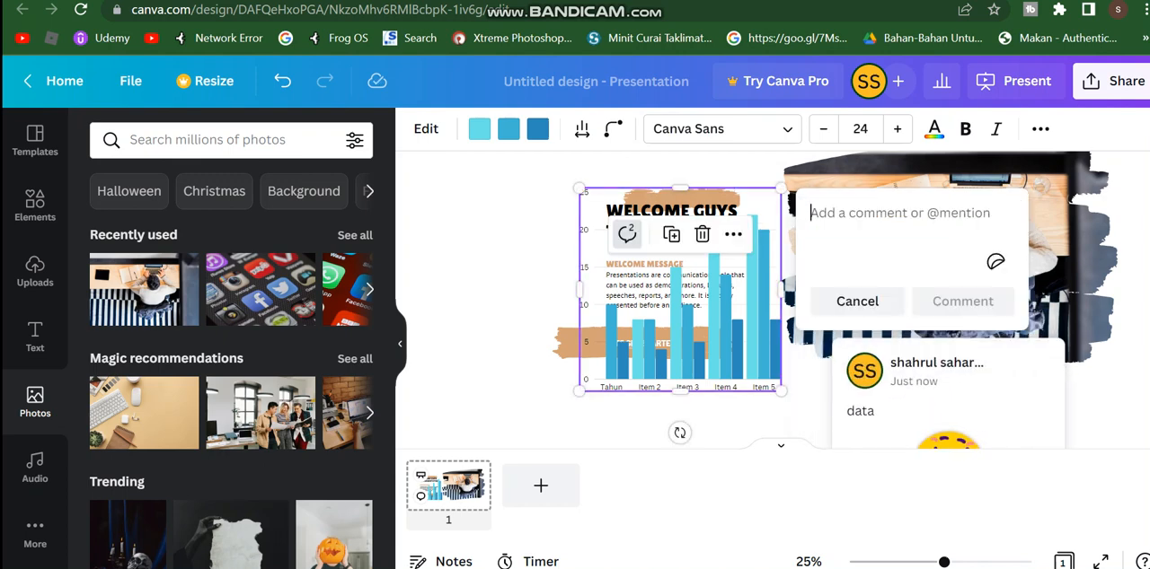
pyautogui.click(857, 301)
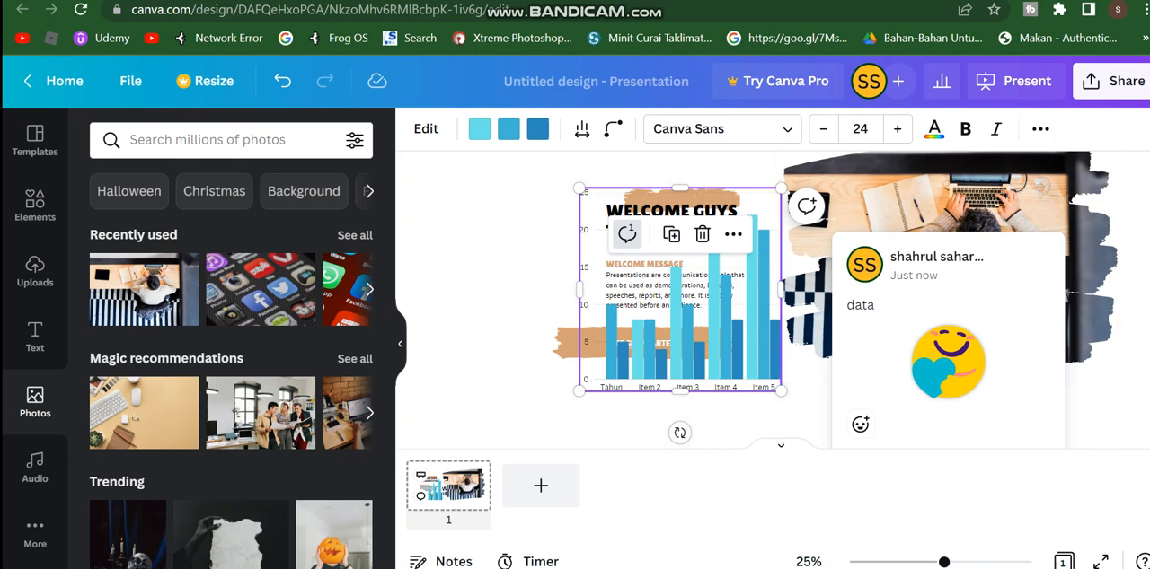
pyautogui.click(1040, 128)
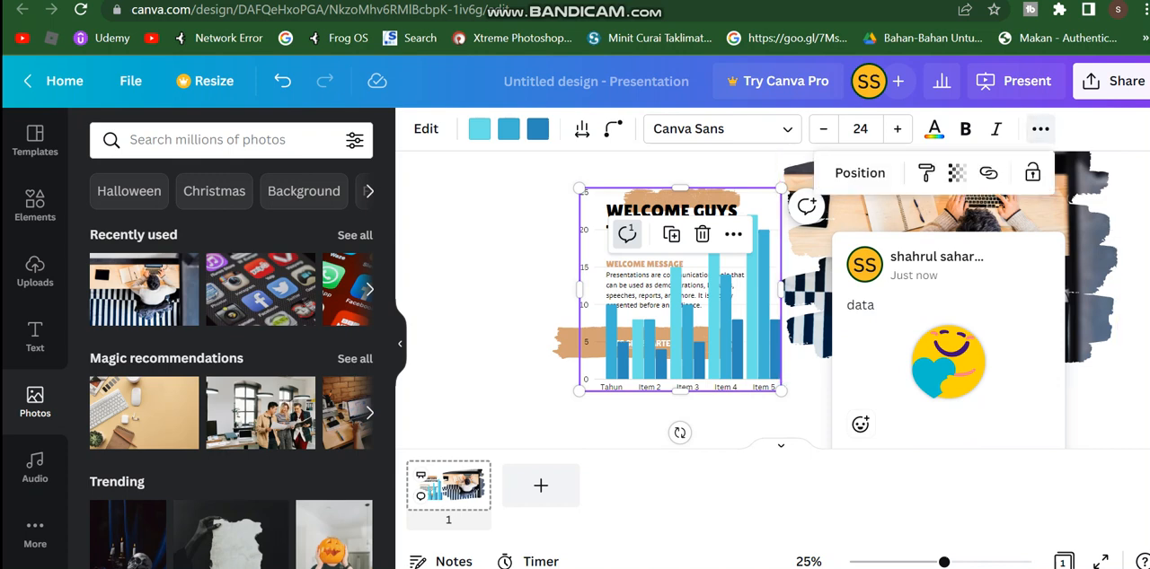
pyautogui.click(1042, 128)
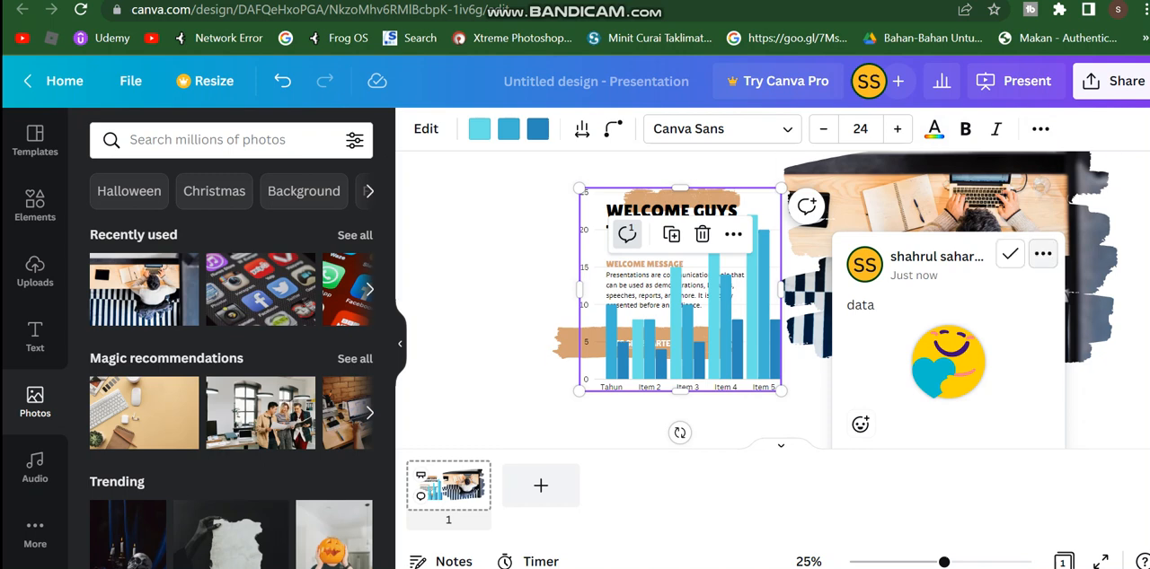
pyautogui.click(1042, 255)
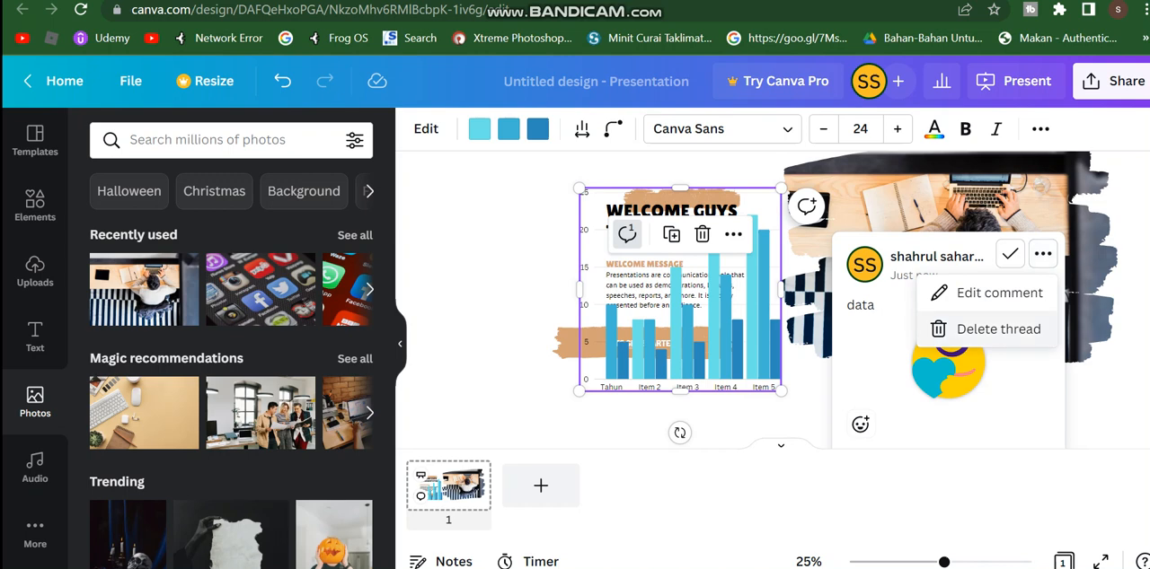
pyautogui.click(993, 329)
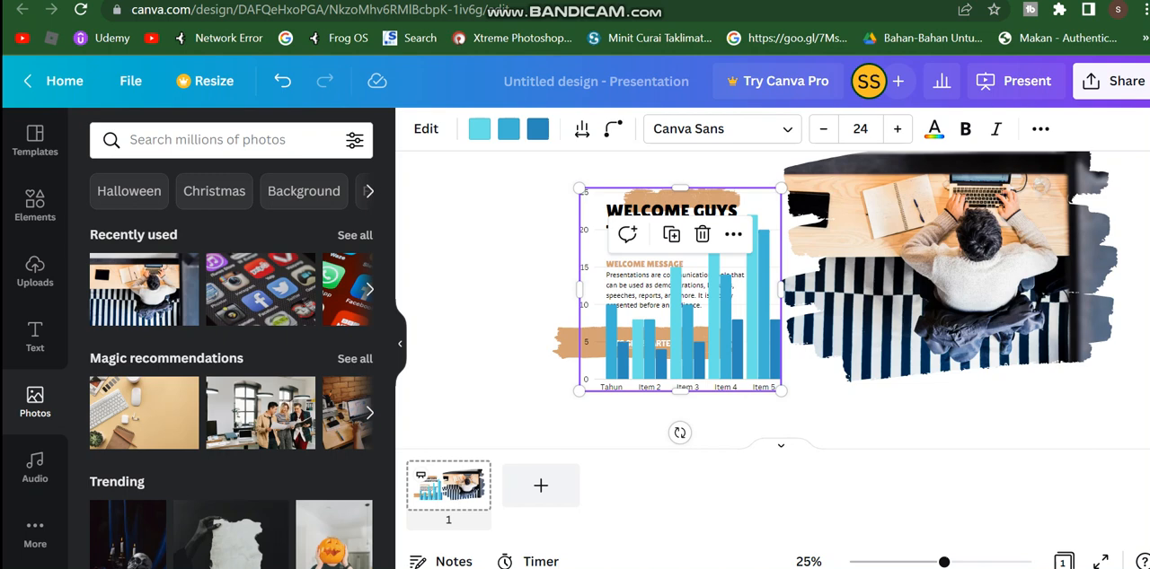
# Step: Add the 2:19 "Ukulele Song" from the Happy audio category to the page, and play and pause it as a preview
pyautogui.click(35, 467)
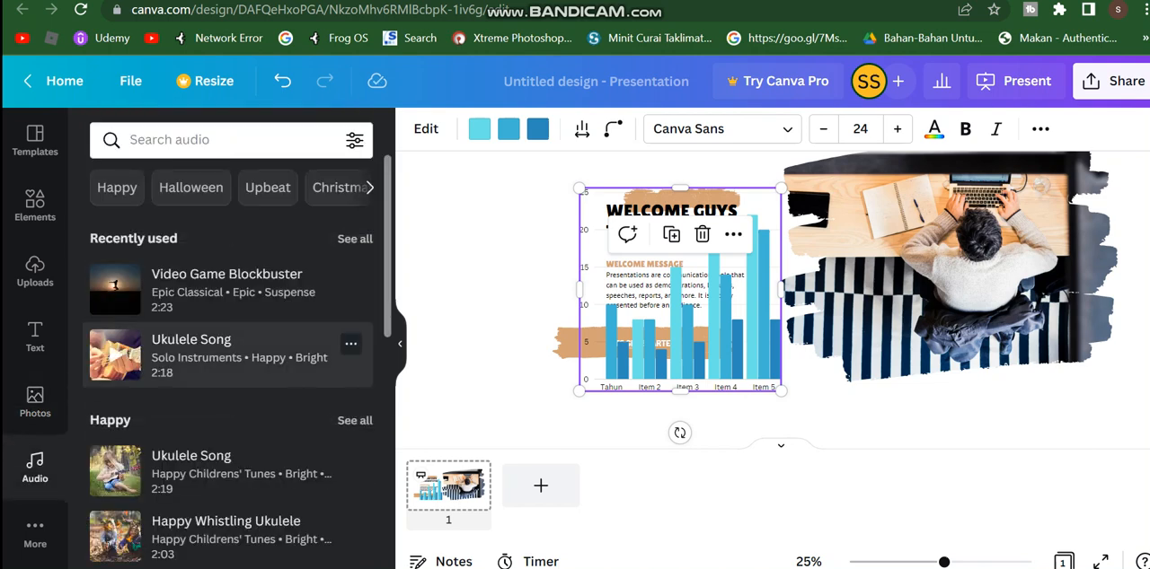
pyautogui.click(207, 489)
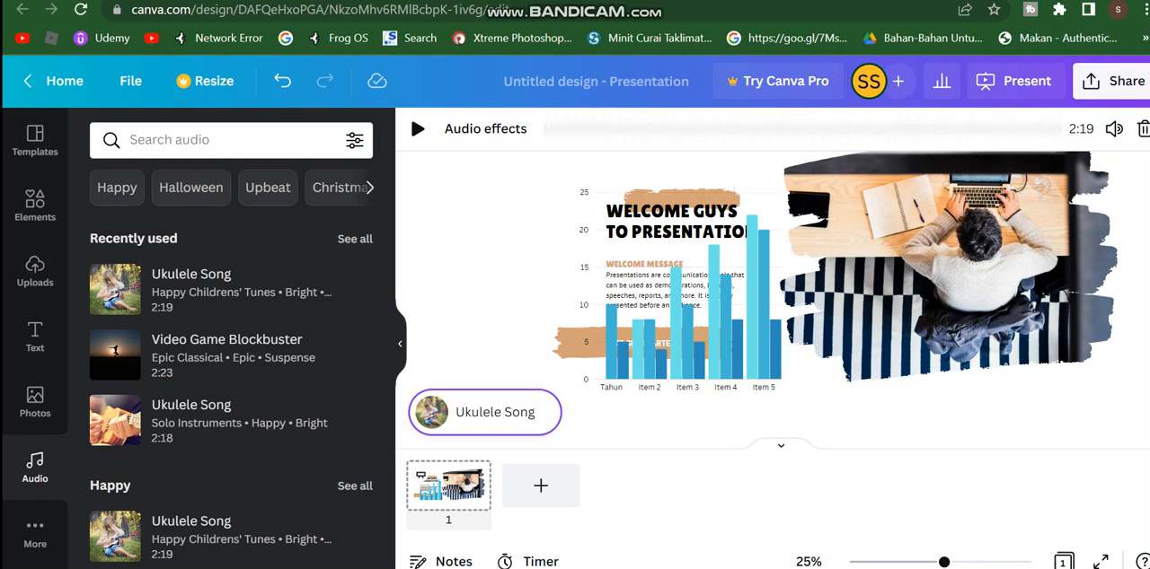
pyautogui.press('space')
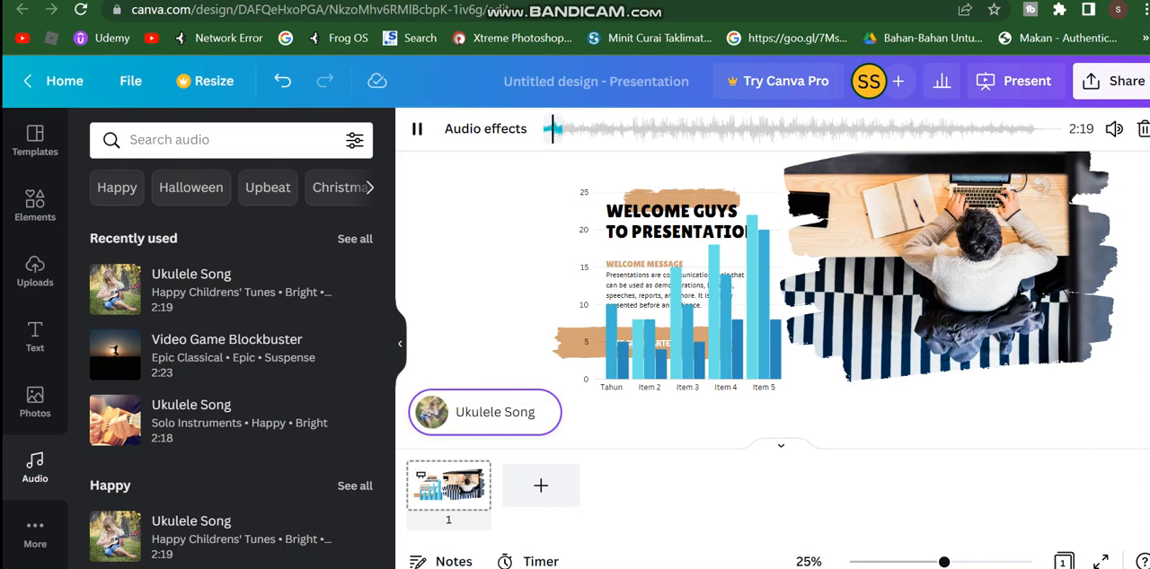
pyautogui.click(414, 125)
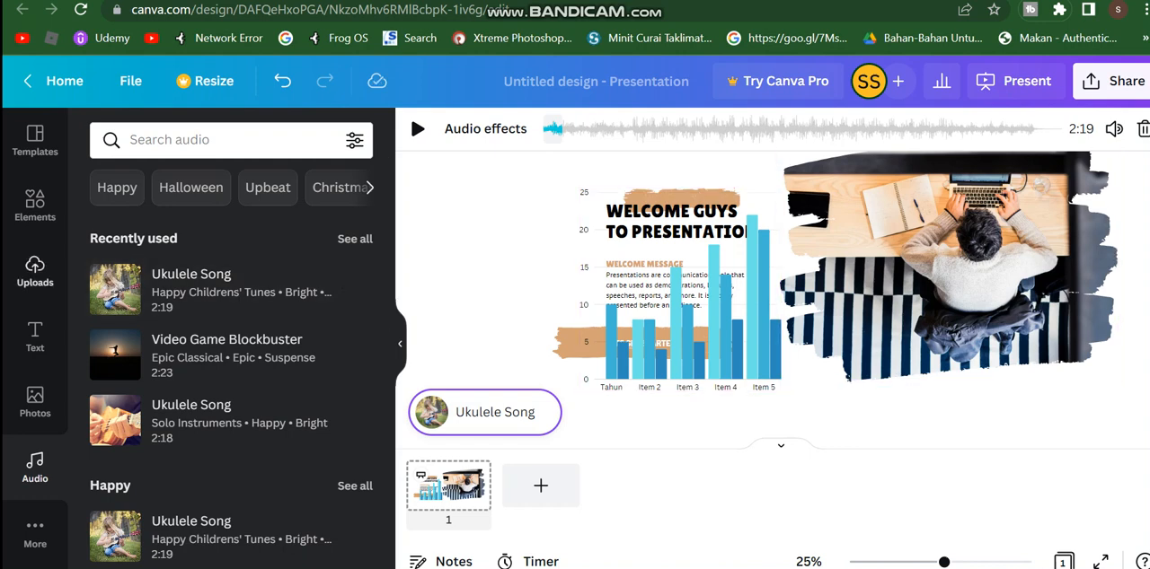
# Step: Open the Styles options and collapse the whiteboard back into a regular slide
pyautogui.click(35, 204)
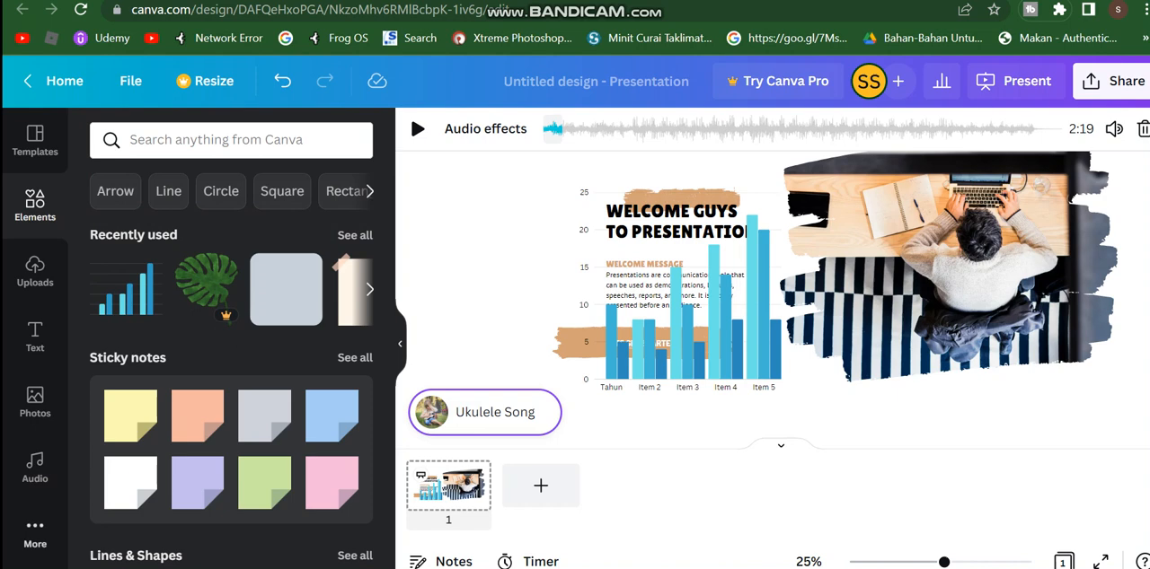
pyautogui.click(35, 531)
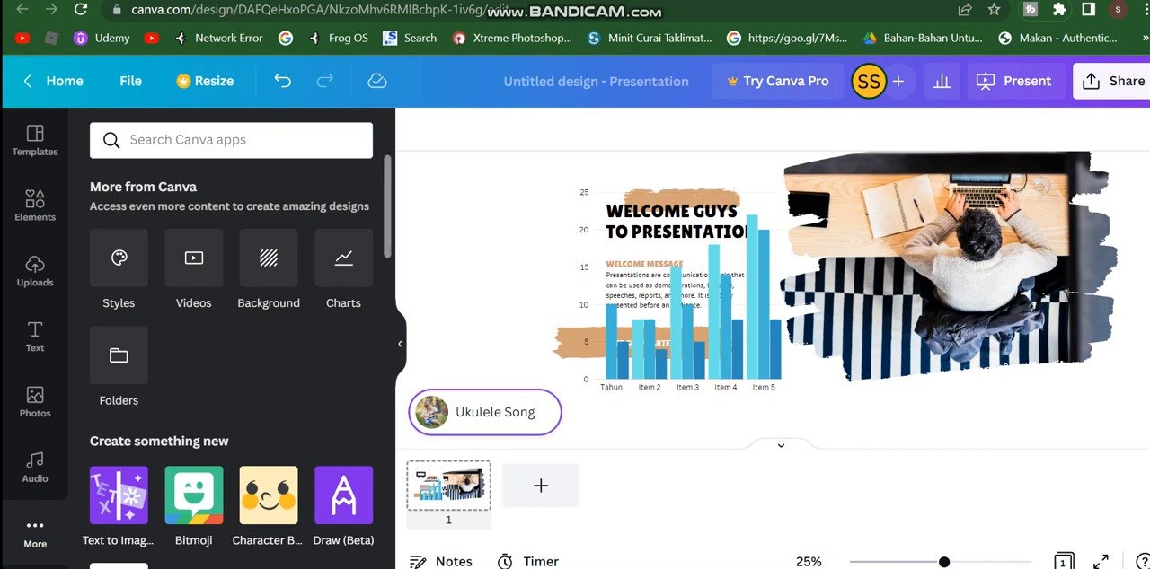
pyautogui.click(118, 259)
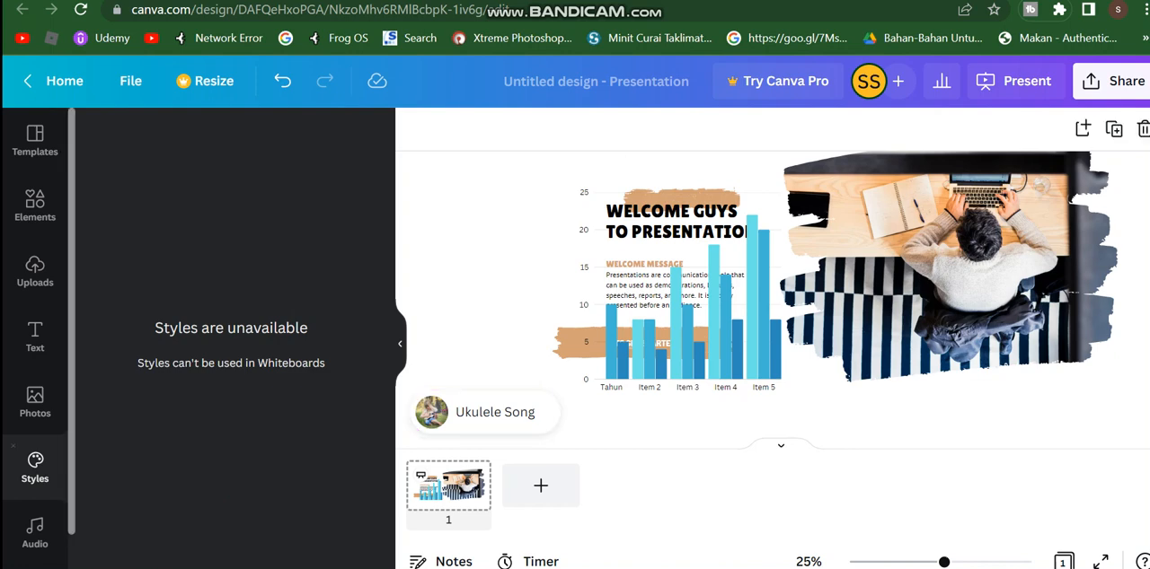
pyautogui.click(35, 401)
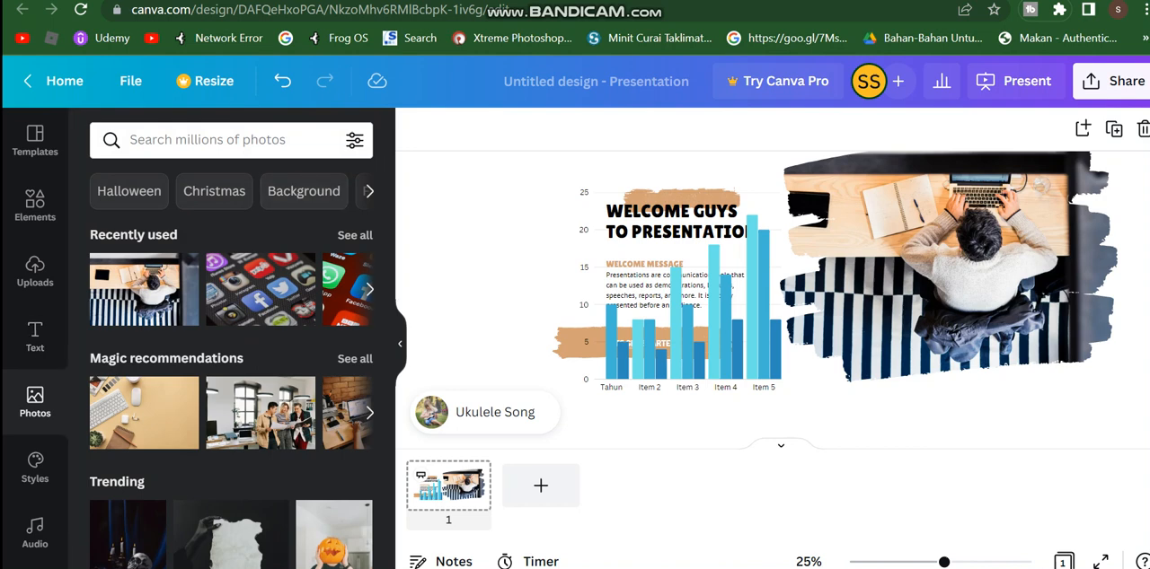
pyautogui.click(35, 467)
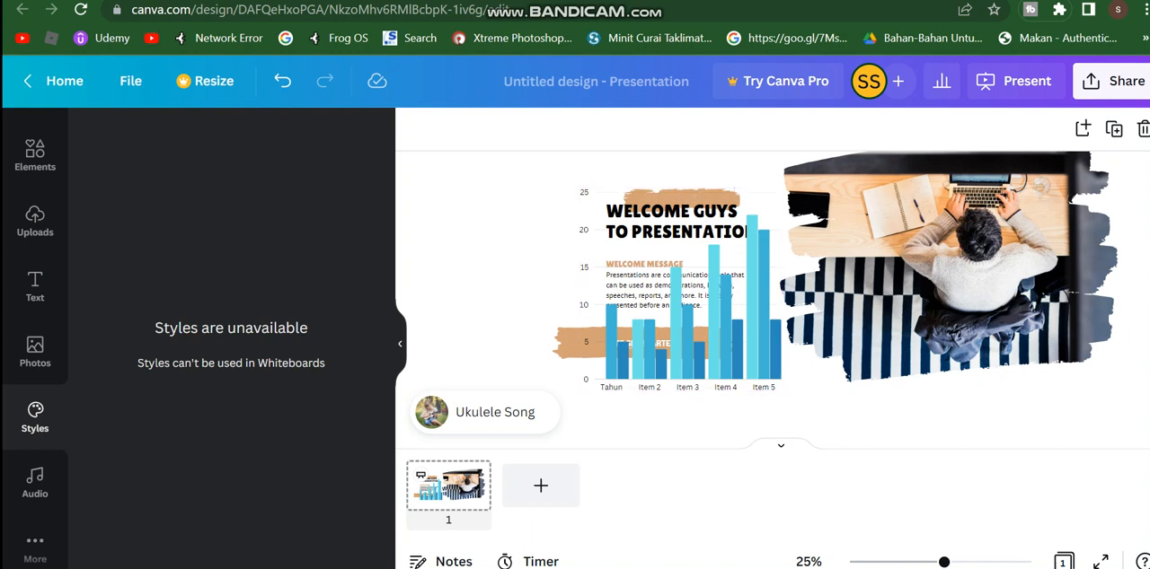
pyautogui.rightClick(664, 163)
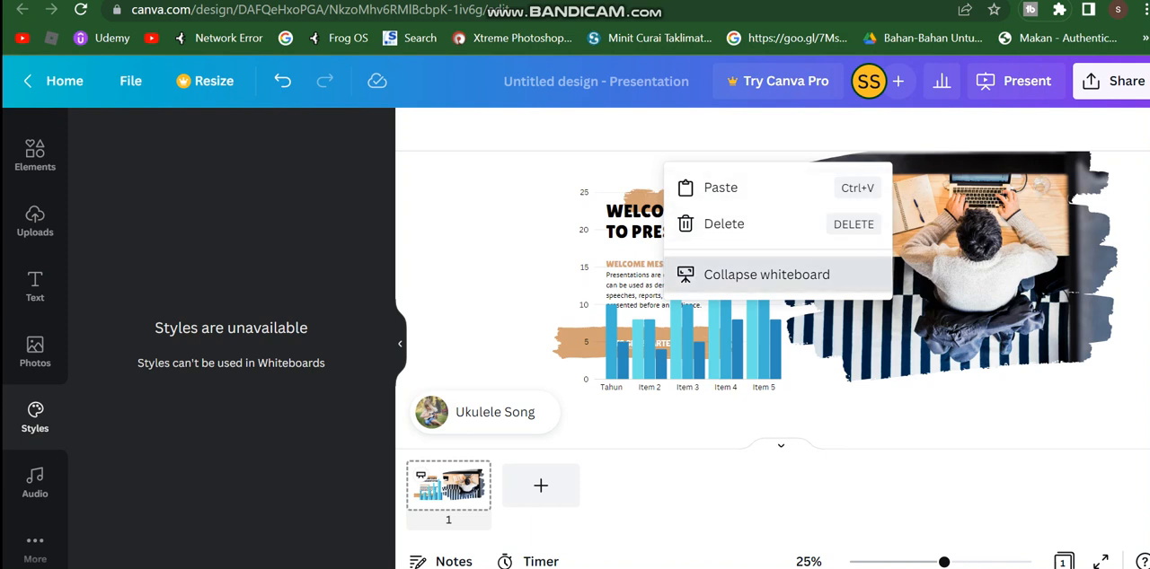
pyautogui.click(746, 275)
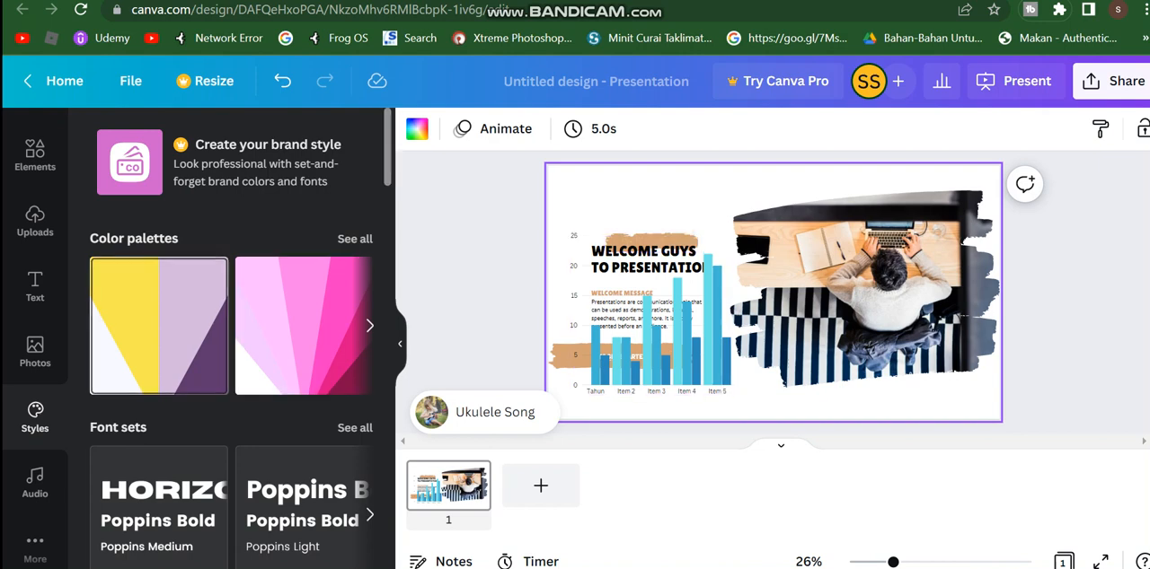
# Step: Try the pink color palette on the slide, and apply the yellow, lilac and purple palette
pyautogui.click(158, 325)
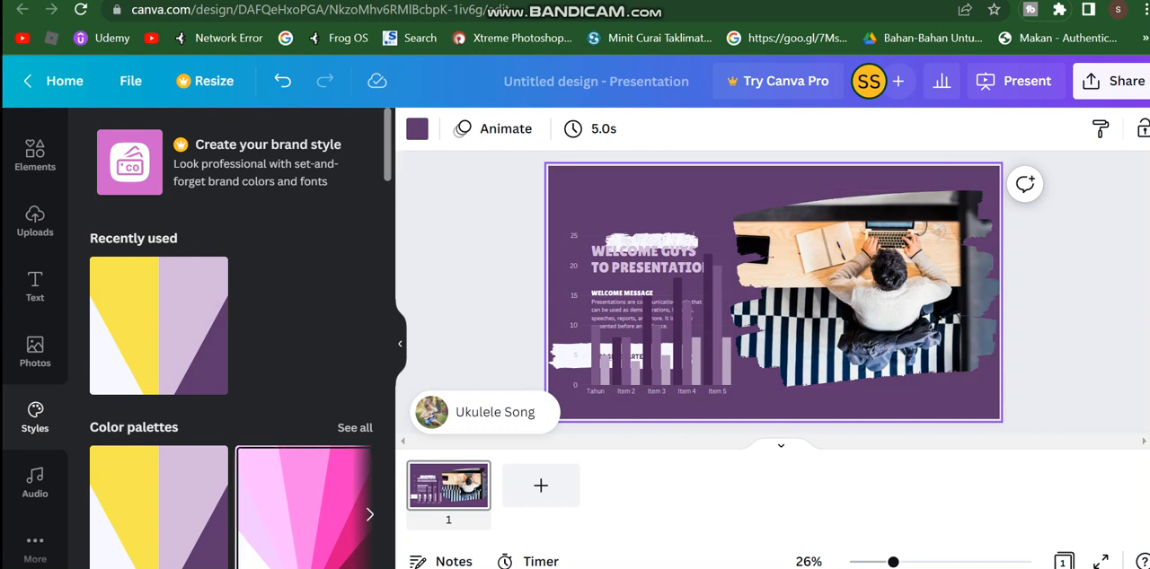
pyautogui.click(304, 510)
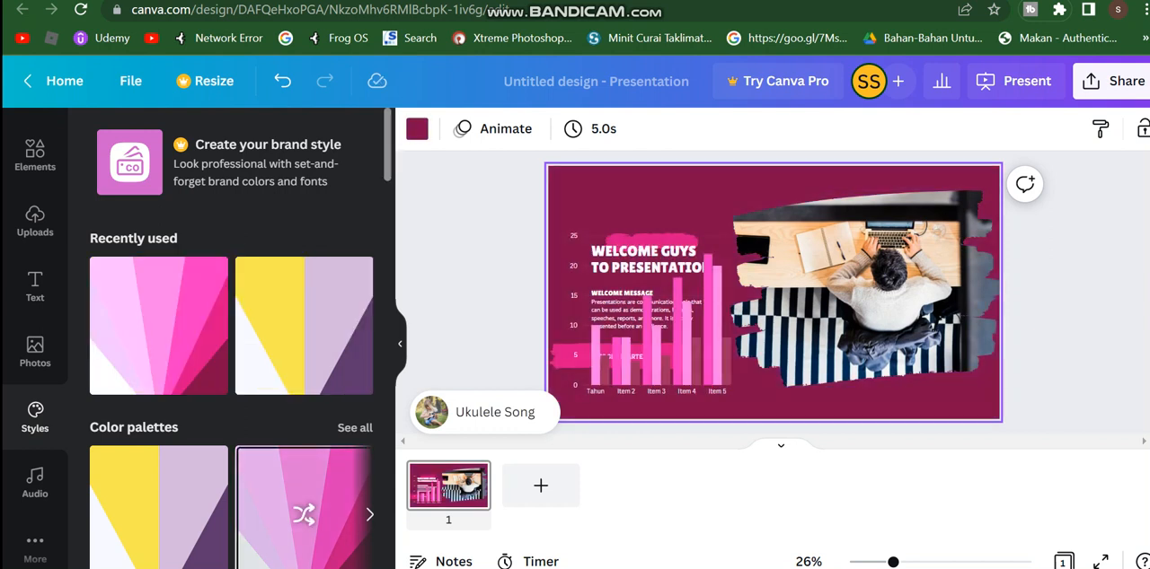
pyautogui.click(158, 514)
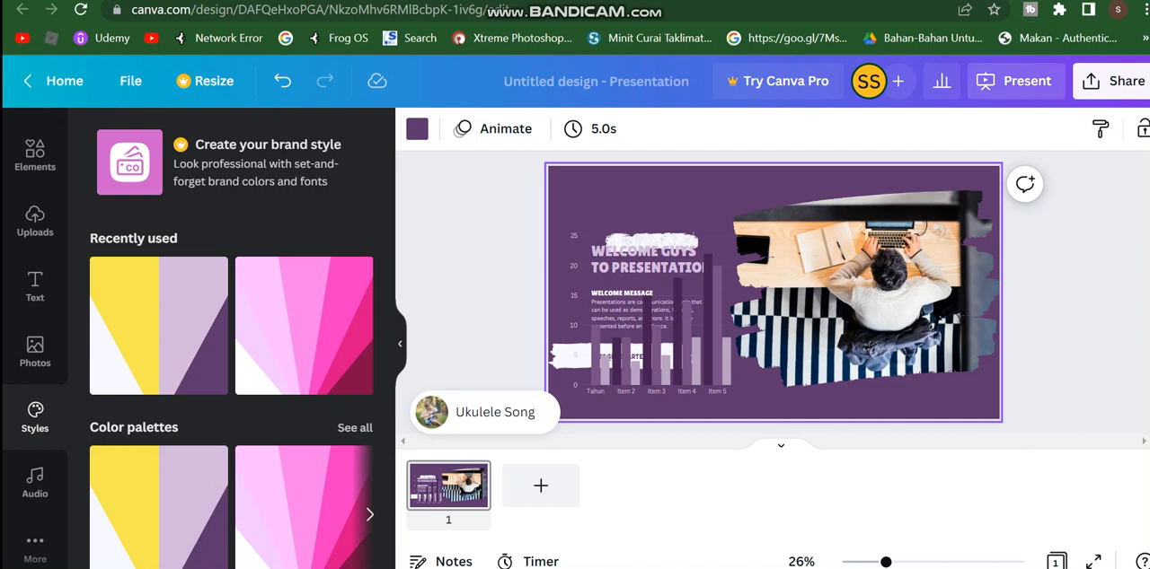
# Step: Set the presentation type to Present and record, and go to the recording studio
pyautogui.click(1015, 80)
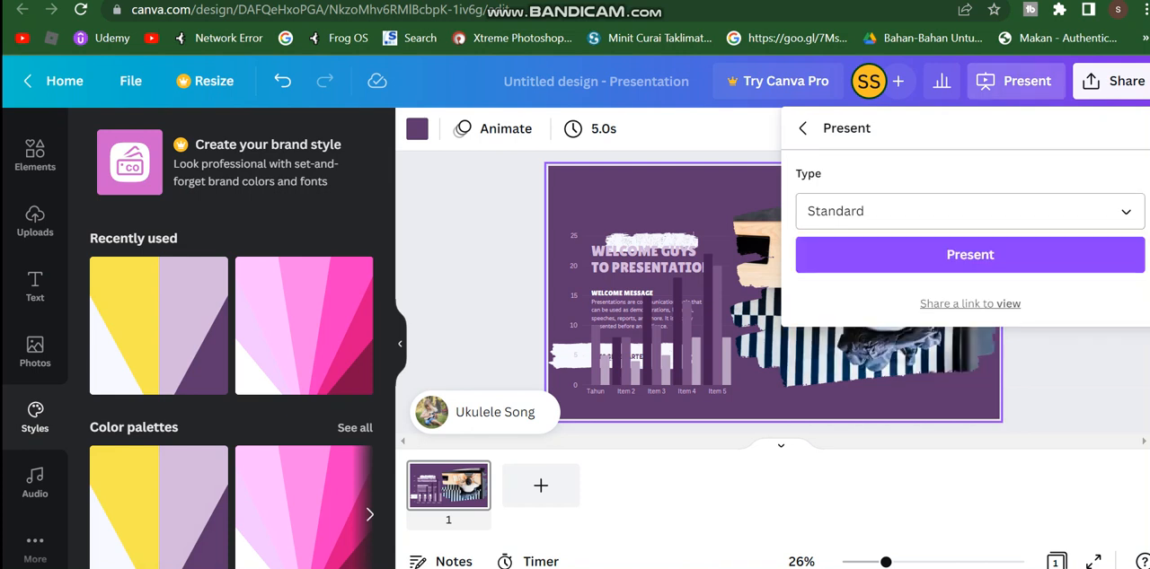
pyautogui.click(970, 212)
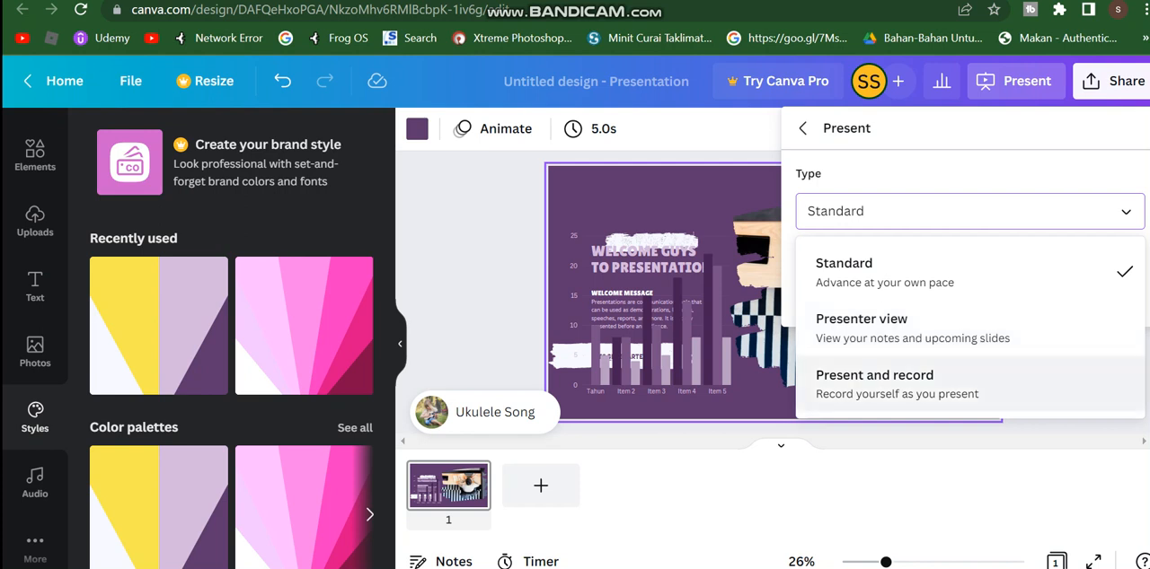
pyautogui.click(874, 382)
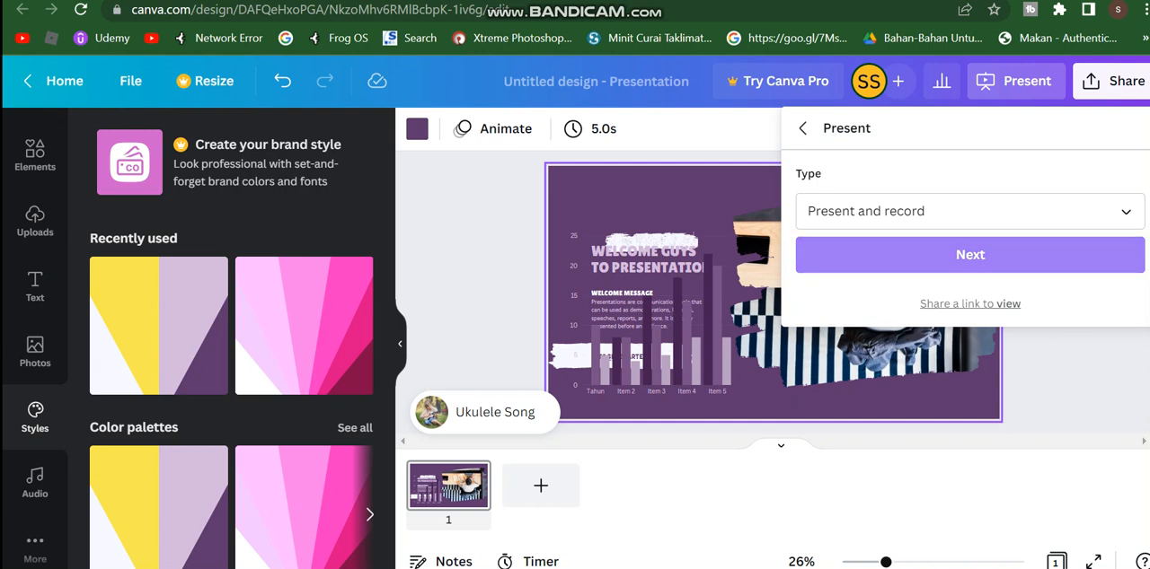
pyautogui.click(970, 254)
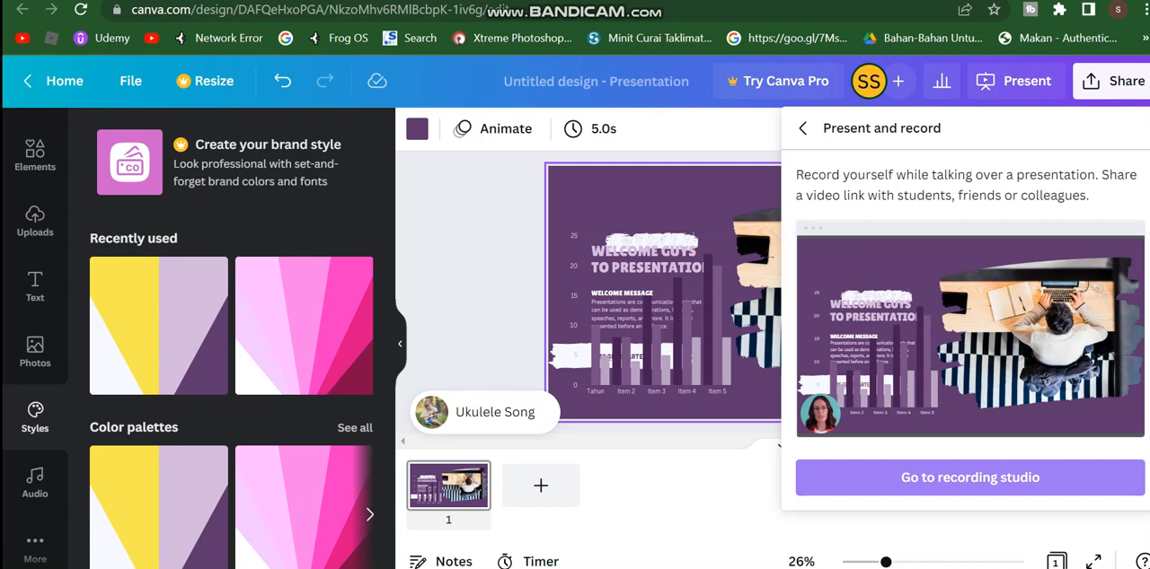
pyautogui.click(970, 478)
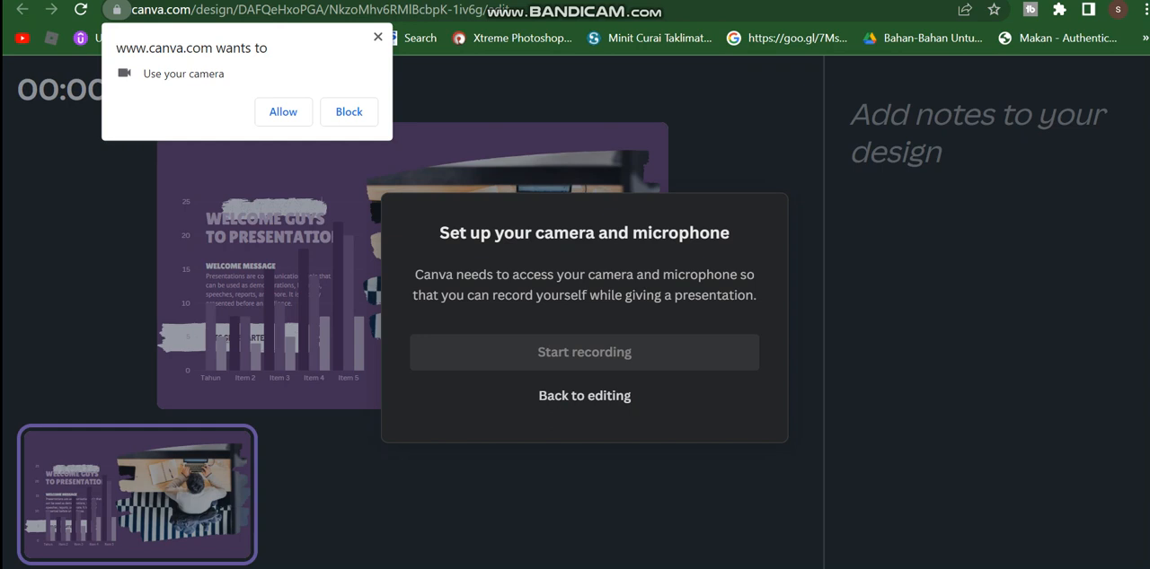
# Step: Dismiss the camera and microphone permission requests and return from the recording studio to editing
pyautogui.click(378, 37)
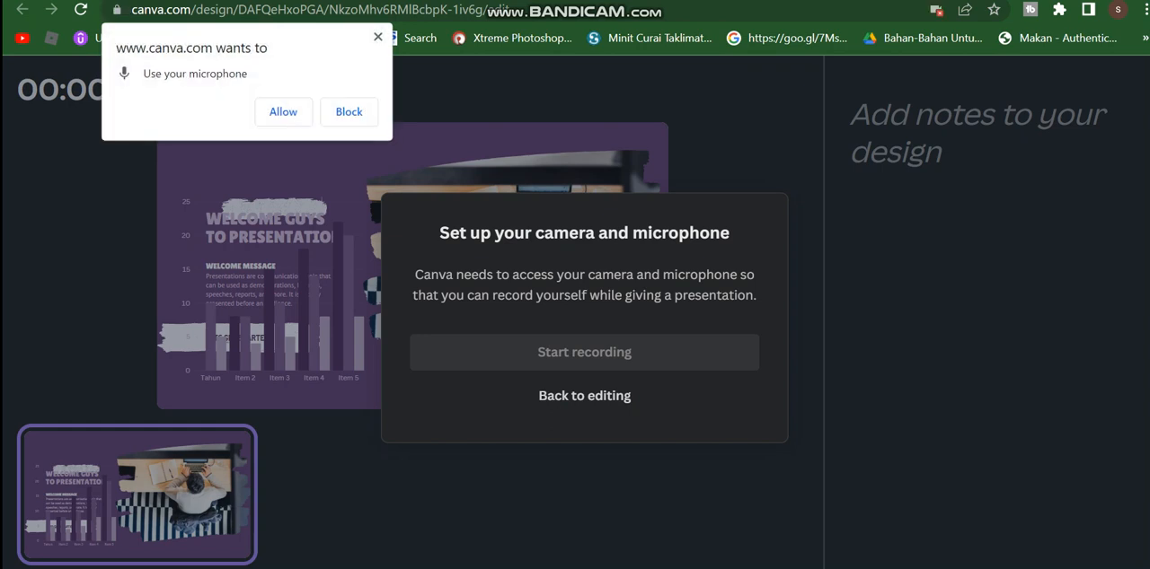
pyautogui.click(584, 396)
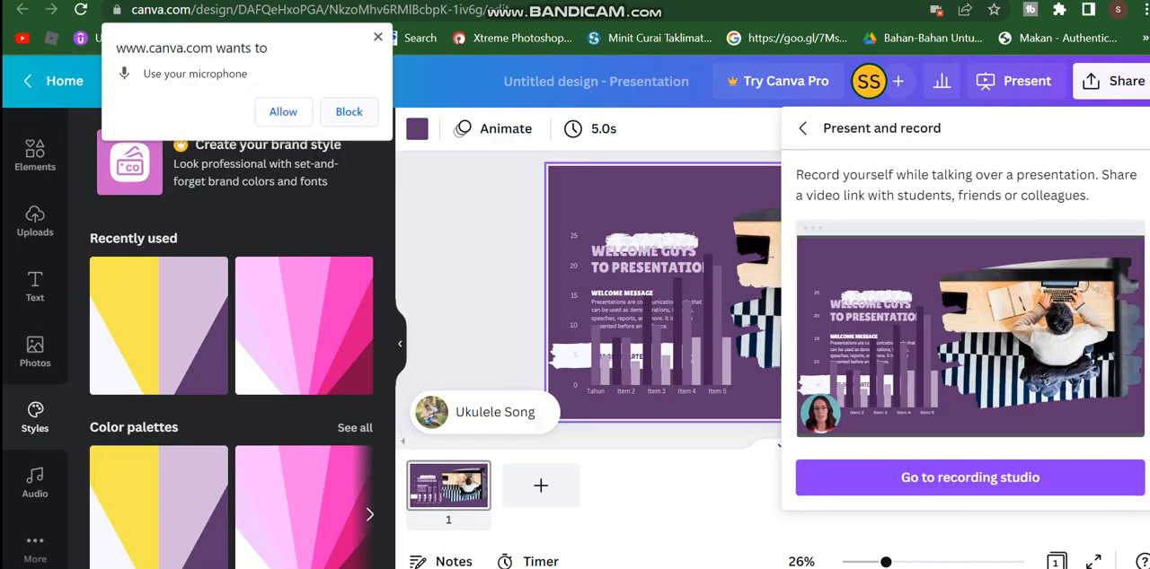
pyautogui.click(378, 37)
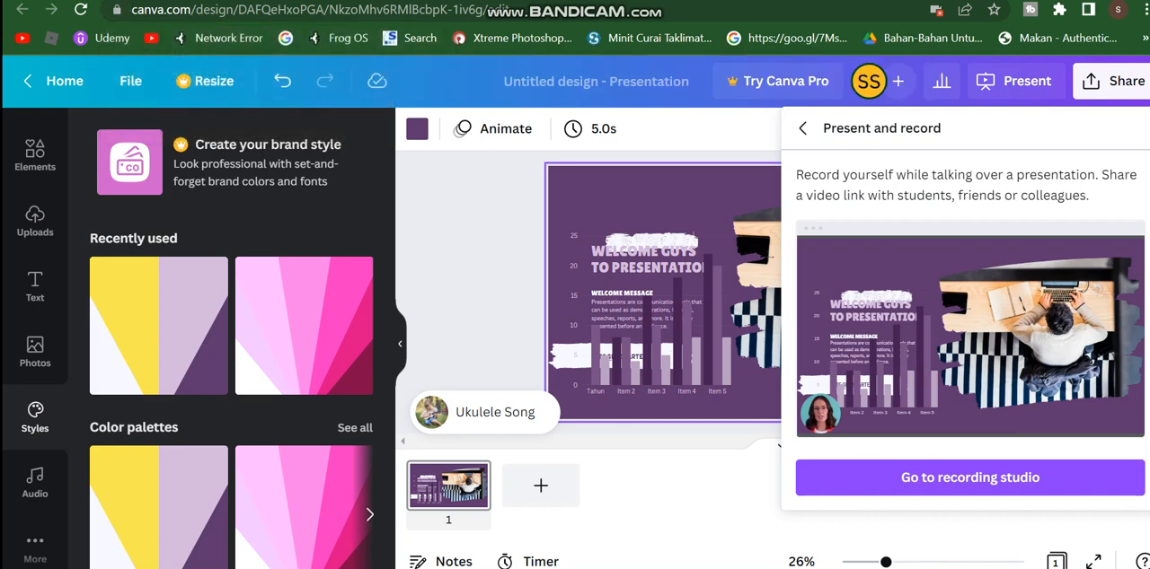
# Step: View the design's sharing options and reopen the presenting options
pyautogui.click(1114, 82)
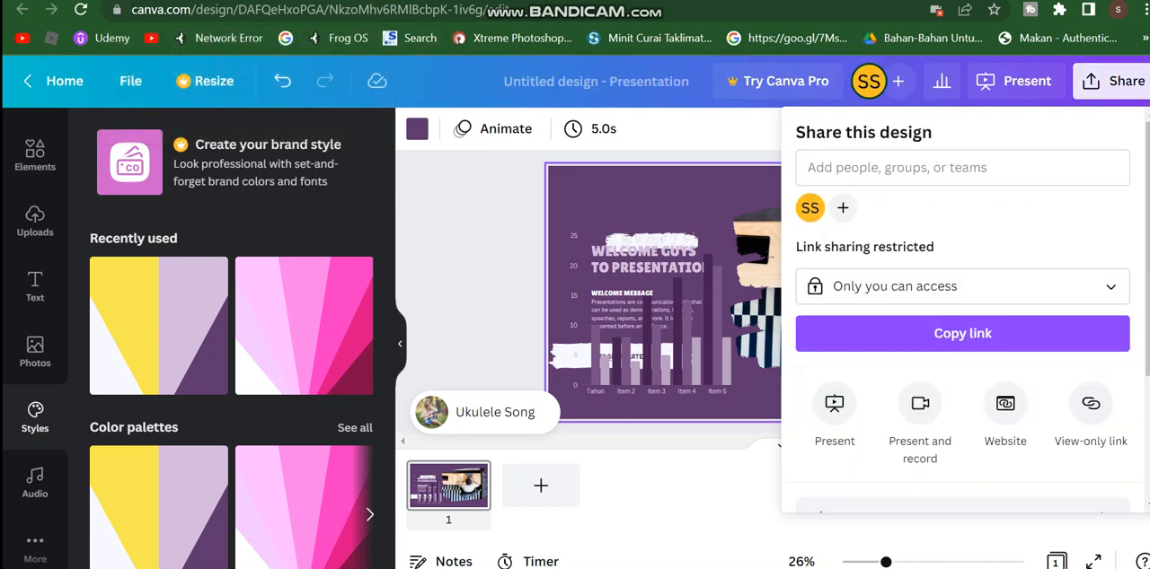
pyautogui.click(1015, 82)
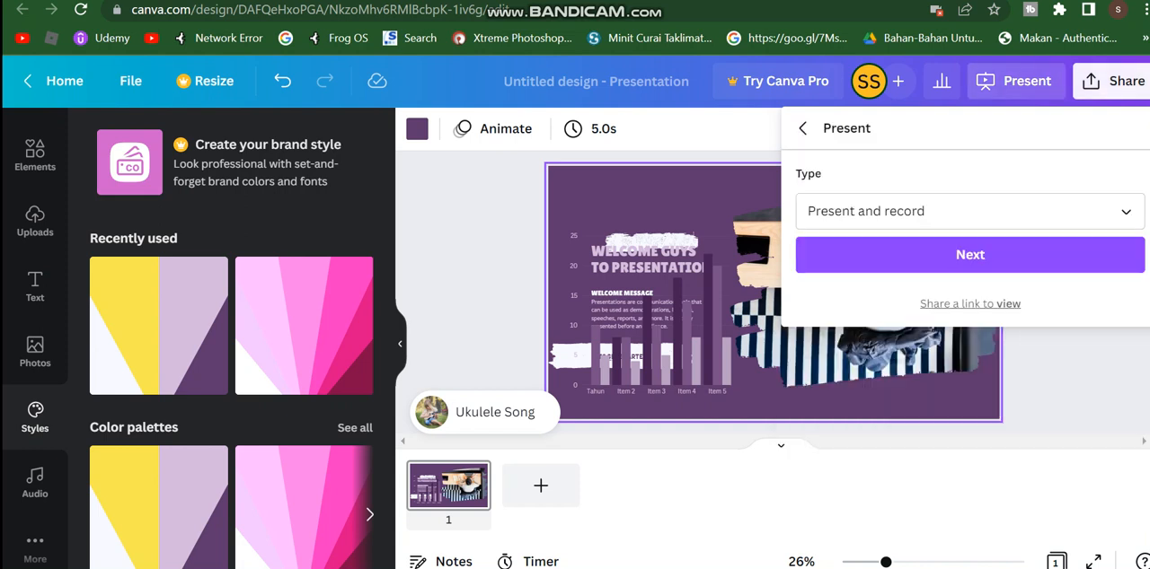